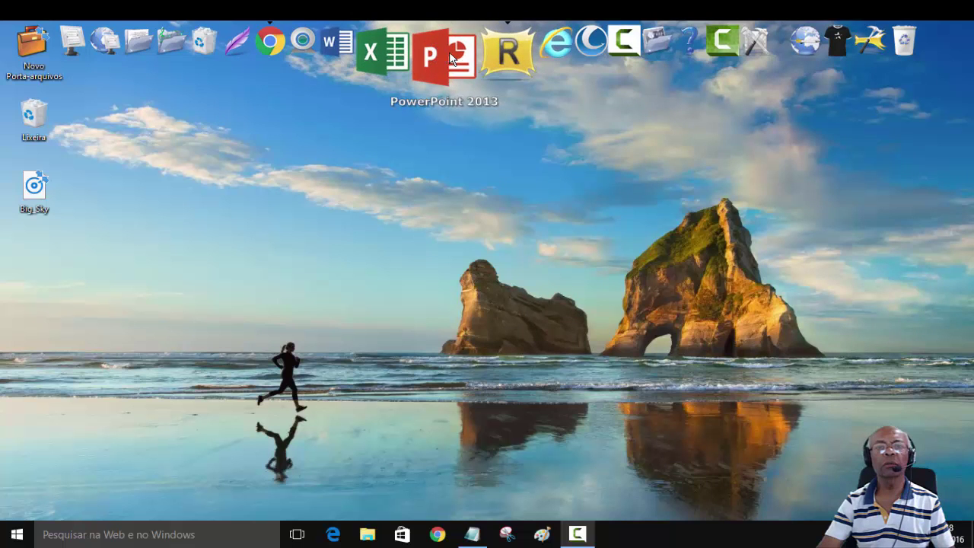
Launch PowerPoint 2013 and start a new presentation with 'Apresentação em Branco'.
{"action": "left_click", "coordinate": [451, 60]}
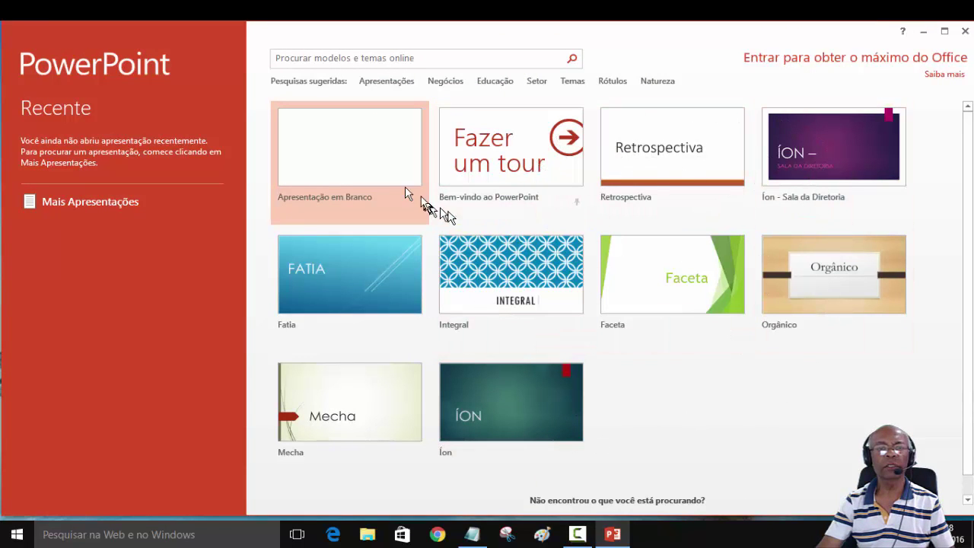
{"action": "left_click", "coordinate": [360, 157]}
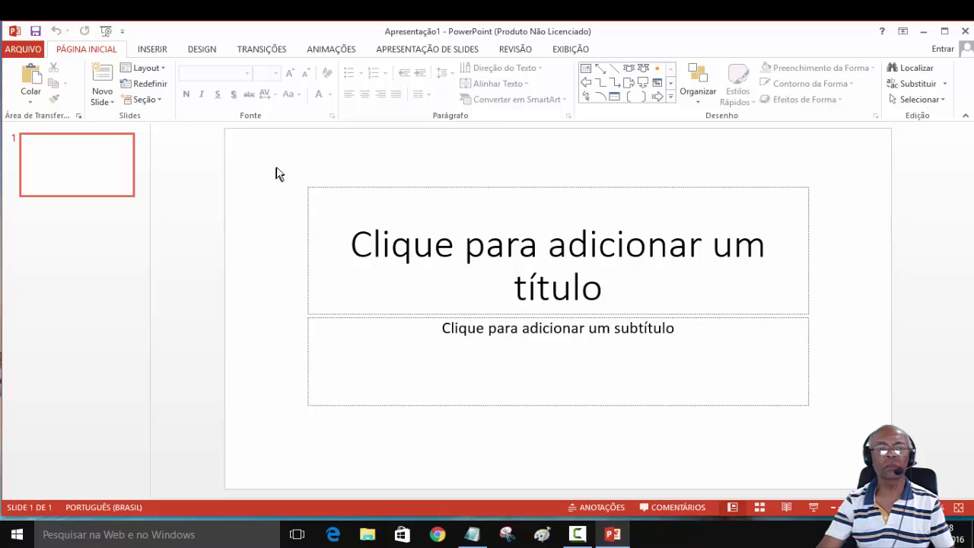
Delete both slide placeholders and draw a large Caixa de Texto across the slide's middle.
{"action": "left_click_drag", "start_coordinate": [276, 169], "coordinate": [832, 430]}
{"action": "key", "text": "Delete"}
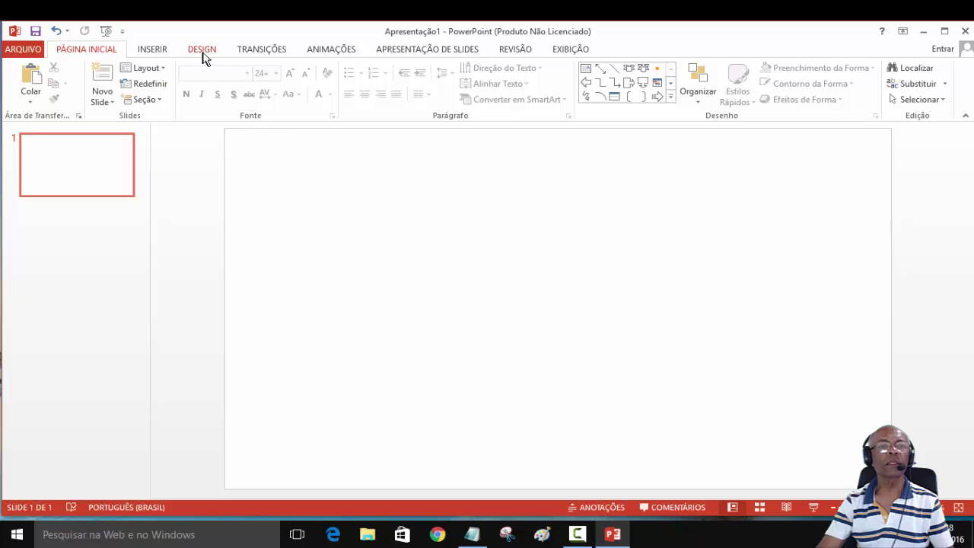
{"action": "left_click", "coordinate": [152, 49]}
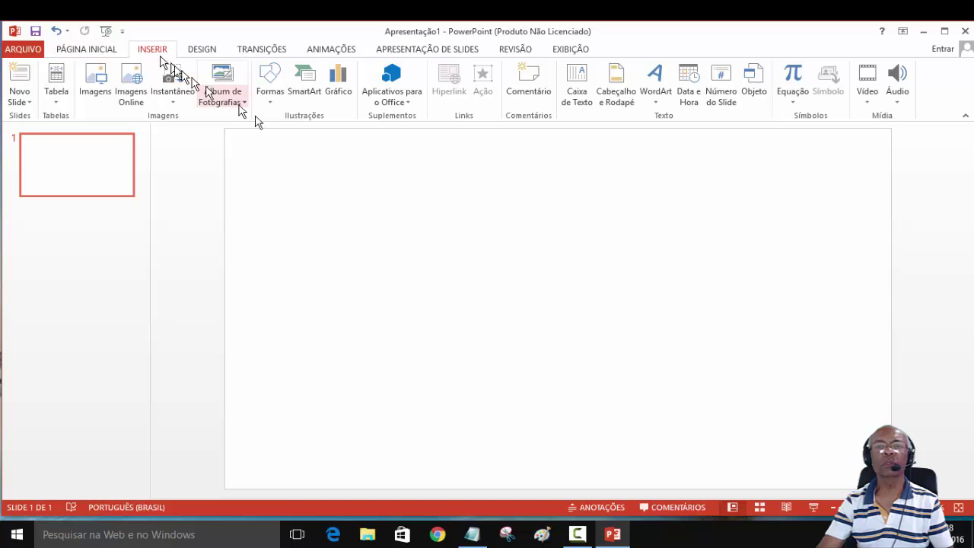
{"action": "left_click", "coordinate": [577, 104]}
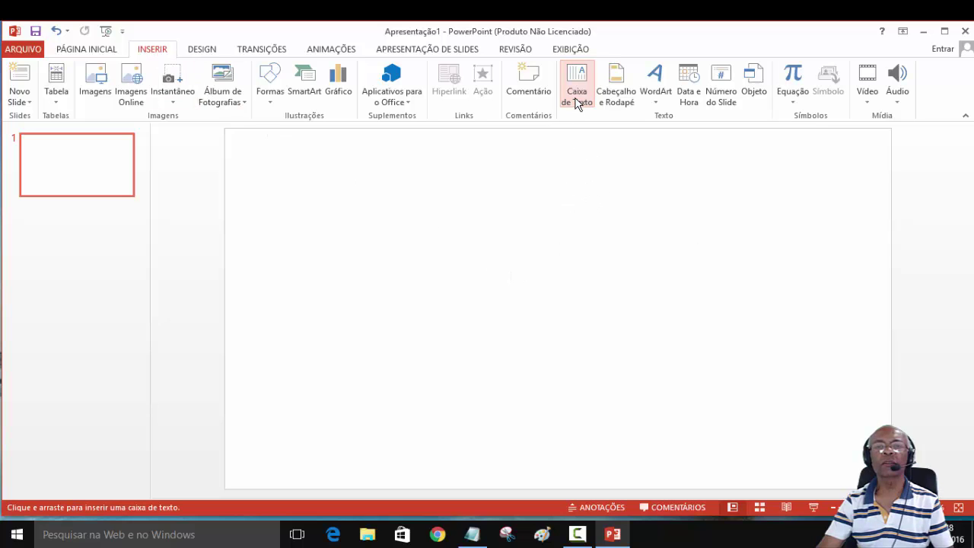
{"action": "mouse_move", "coordinate": [289, 186]}
{"action": "left_mouse_down"}
{"action": "mouse_move", "coordinate": [703, 411]}
{"action": "mouse_move", "coordinate": [805, 418]}
{"action": "left_mouse_up"}
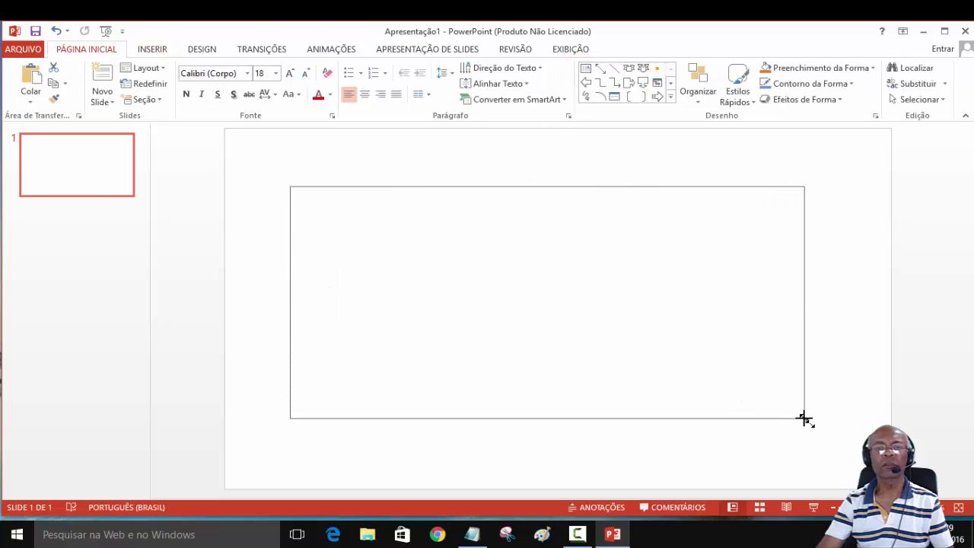
Copy 'QUER GASTAR POUCO NOS AEROMODELOS QUE VOCÊ SEMPRE SONHOU?' from Notepad and return to PowerPoint.
{"action": "left_click", "coordinate": [472, 534]}
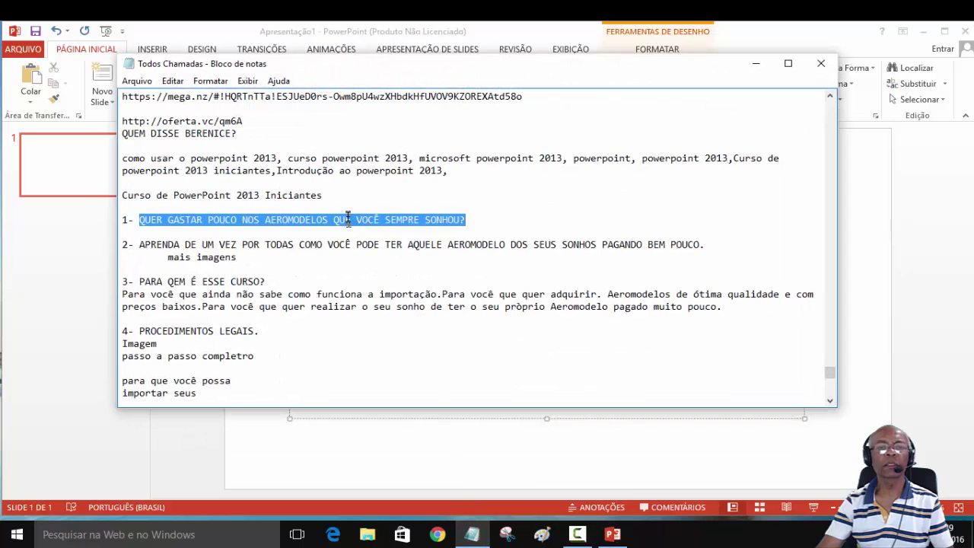
{"action": "right_click", "coordinate": [348, 219]}
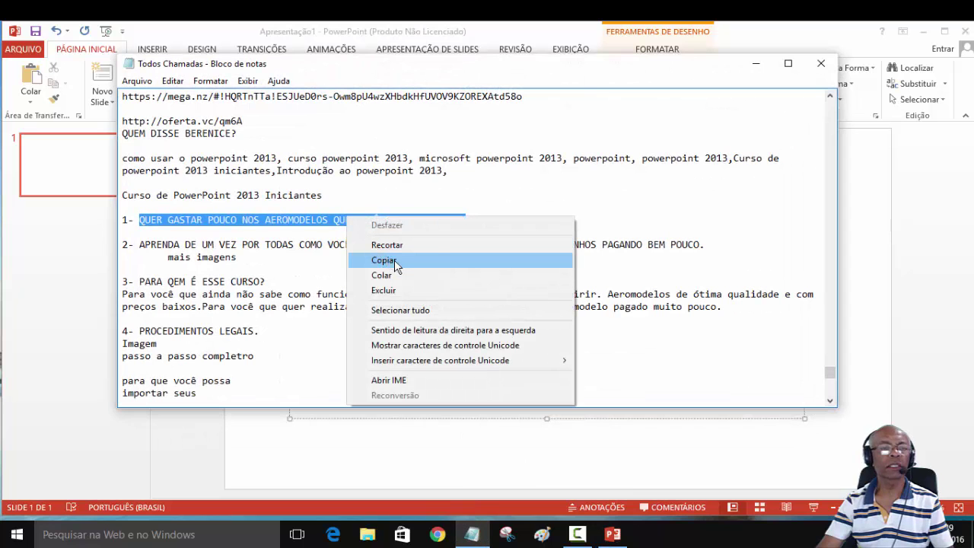
{"action": "left_click", "coordinate": [384, 261]}
{"action": "left_click", "coordinate": [23, 275]}
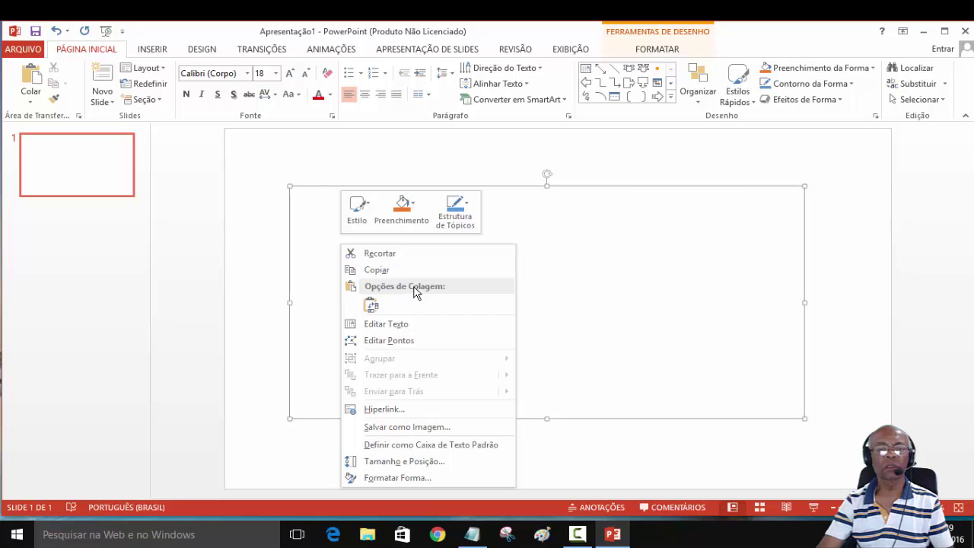
Paste the copied headline into the text box and make it bold.
{"action": "left_click", "coordinate": [372, 305]}
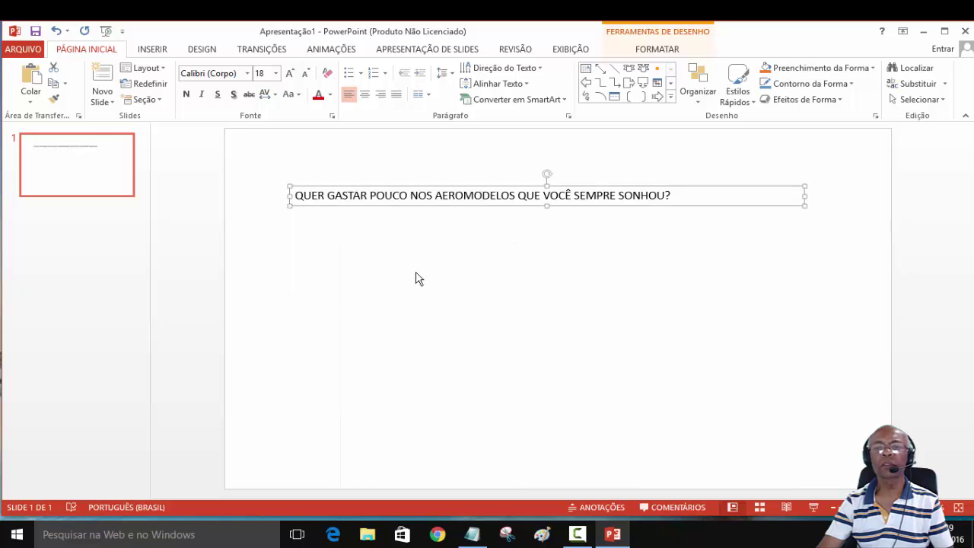
{"action": "left_click", "coordinate": [472, 262]}
{"action": "left_click_drag", "start_coordinate": [671, 194], "coordinate": [299, 195]}
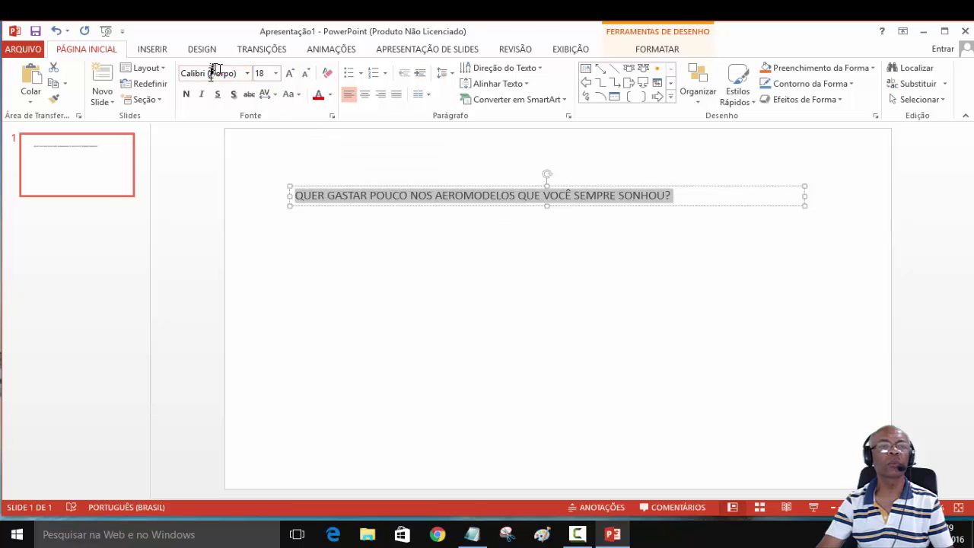
{"action": "left_click", "coordinate": [186, 94]}
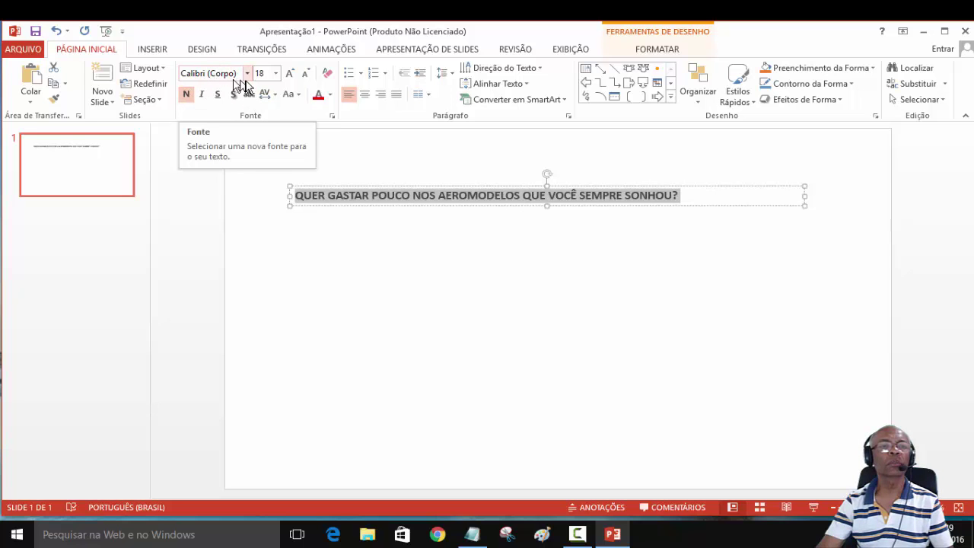
Set the headline's font to Georgia.
{"action": "left_click", "coordinate": [248, 74]}
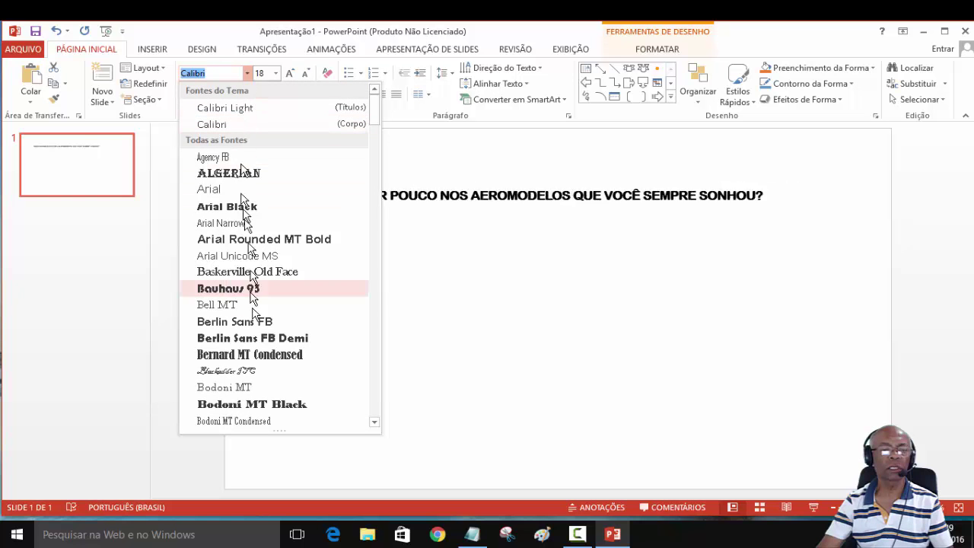
{"action": "scroll", "coordinate": [265, 396], "scroll_direction": "down", "scroll_amount": 2}
{"action": "scroll", "coordinate": [265, 394], "scroll_direction": "down", "scroll_amount": 3}
{"action": "scroll", "coordinate": [259, 392], "scroll_direction": "down", "scroll_amount": 3}
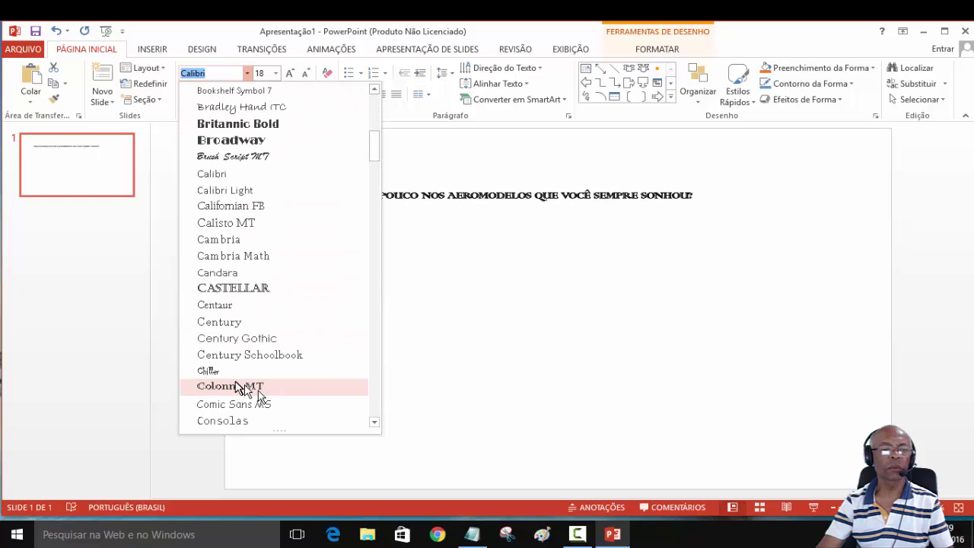
{"action": "scroll", "coordinate": [243, 384], "scroll_direction": "down", "scroll_amount": 2}
{"action": "scroll", "coordinate": [238, 388], "scroll_direction": "down", "scroll_amount": 2}
{"action": "scroll", "coordinate": [238, 388], "scroll_direction": "down", "scroll_amount": 1}
{"action": "scroll", "coordinate": [239, 388], "scroll_direction": "down", "scroll_amount": 1}
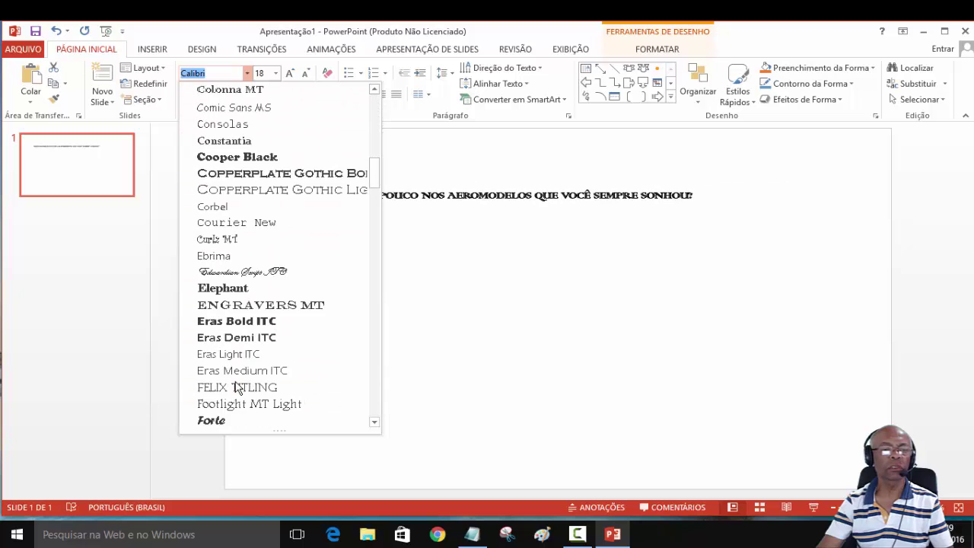
{"action": "scroll", "coordinate": [239, 388], "scroll_direction": "down", "scroll_amount": 3}
{"action": "scroll", "coordinate": [238, 388], "scroll_direction": "down", "scroll_amount": 2}
{"action": "scroll", "coordinate": [238, 388], "scroll_direction": "down", "scroll_amount": 1}
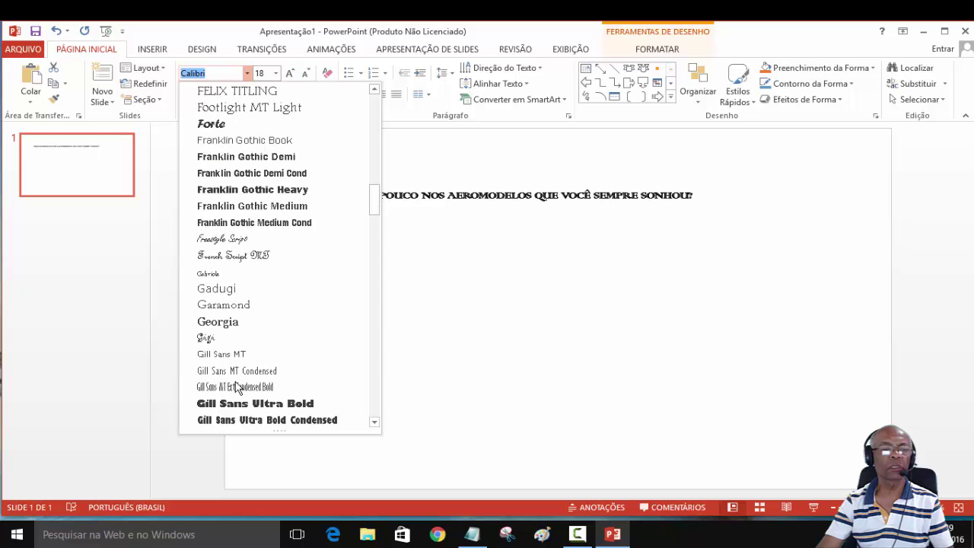
{"action": "left_click", "coordinate": [221, 326]}
{"action": "left_click", "coordinate": [219, 326]}
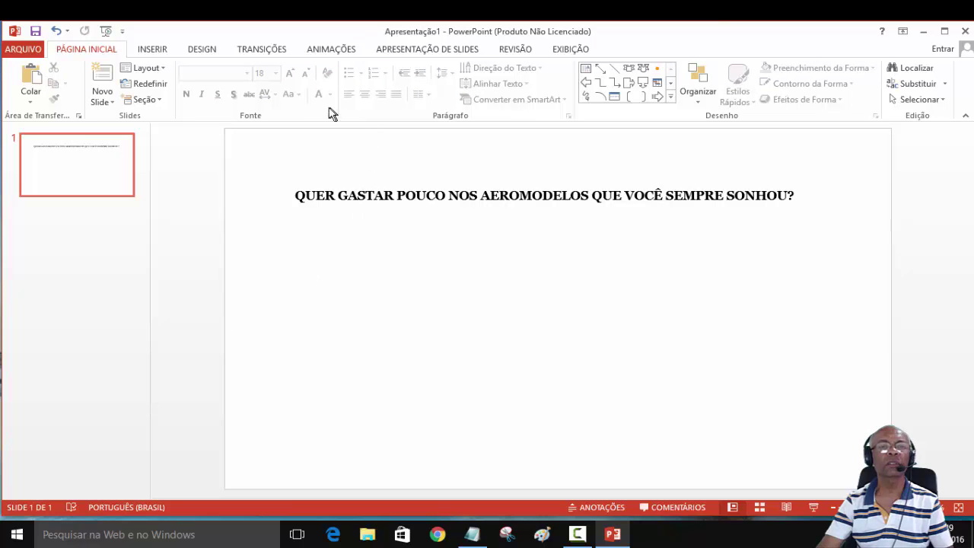
Select the entire headline and set its font size to 80 pt.
{"action": "left_click", "coordinate": [337, 195]}
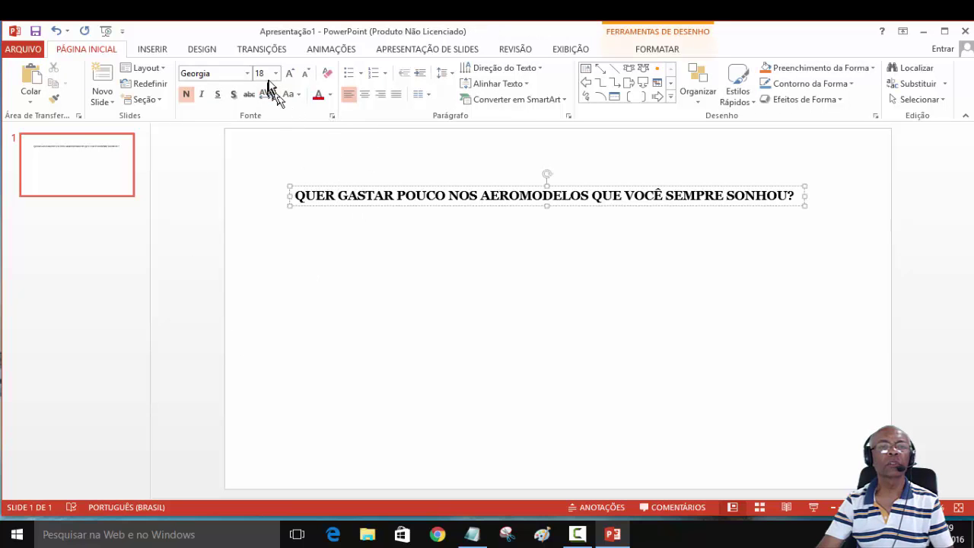
{"action": "left_click", "coordinate": [276, 73]}
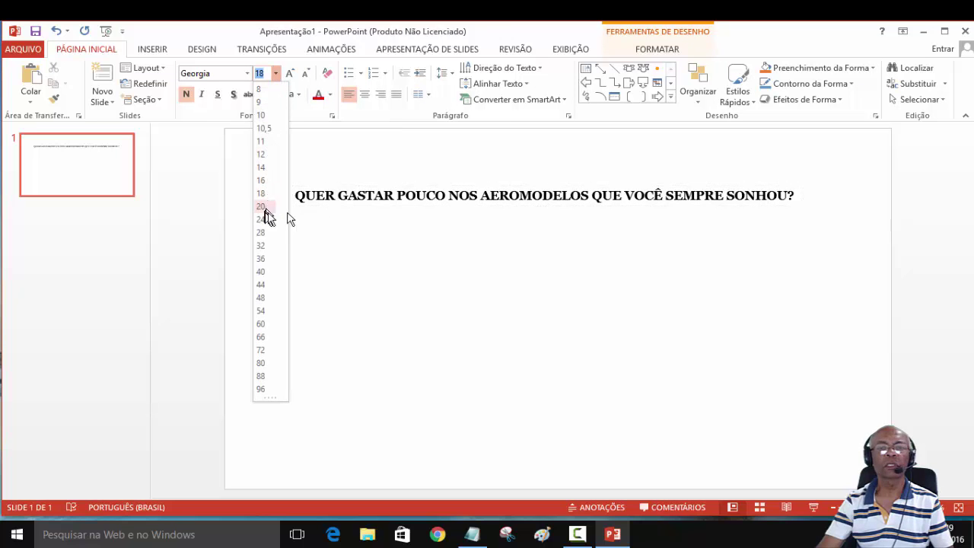
{"action": "left_click", "coordinate": [754, 197]}
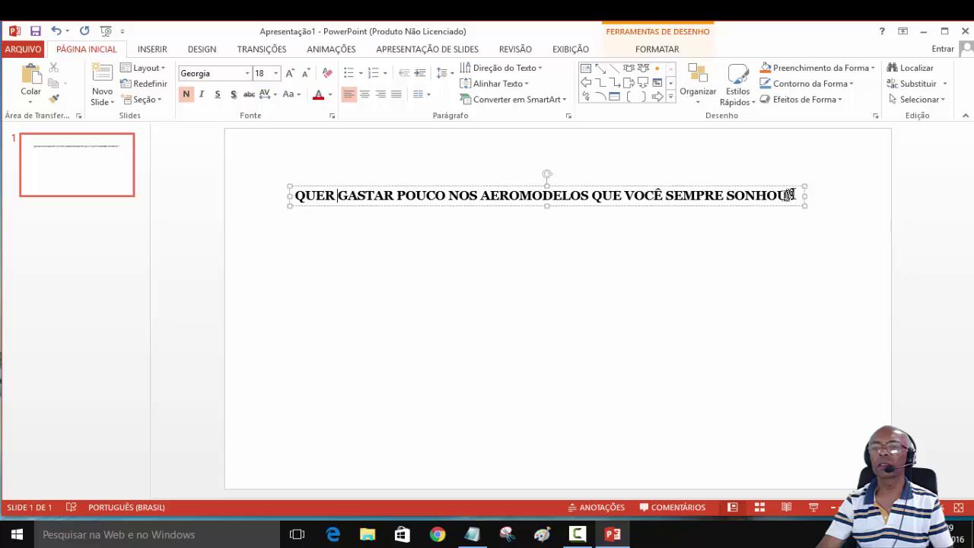
{"action": "left_click_drag", "start_coordinate": [794, 197], "coordinate": [314, 194]}
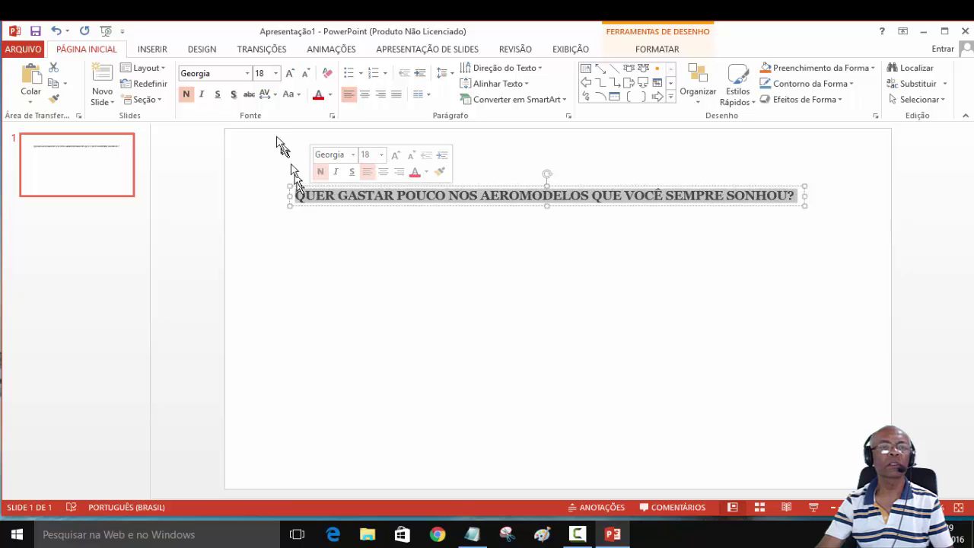
{"action": "left_click", "coordinate": [275, 73]}
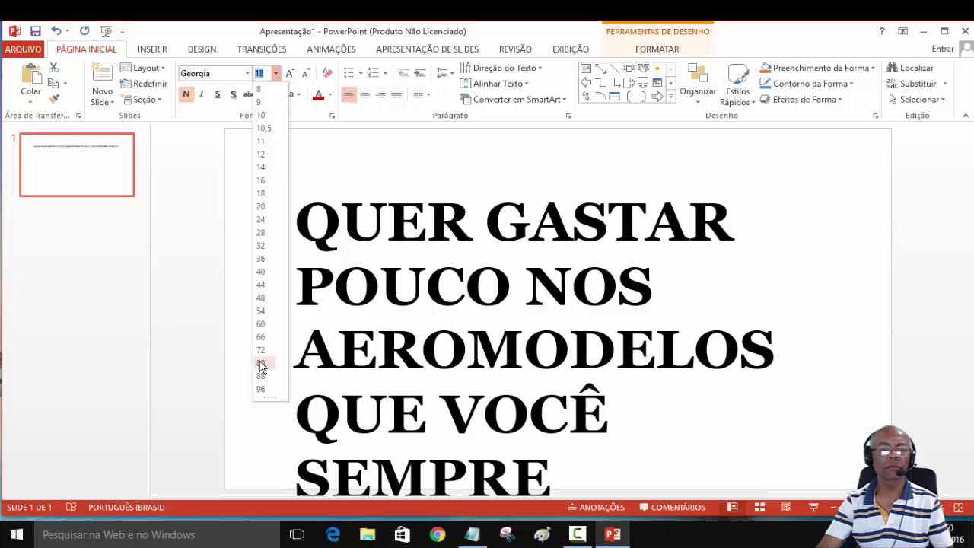
{"action": "left_click", "coordinate": [261, 364]}
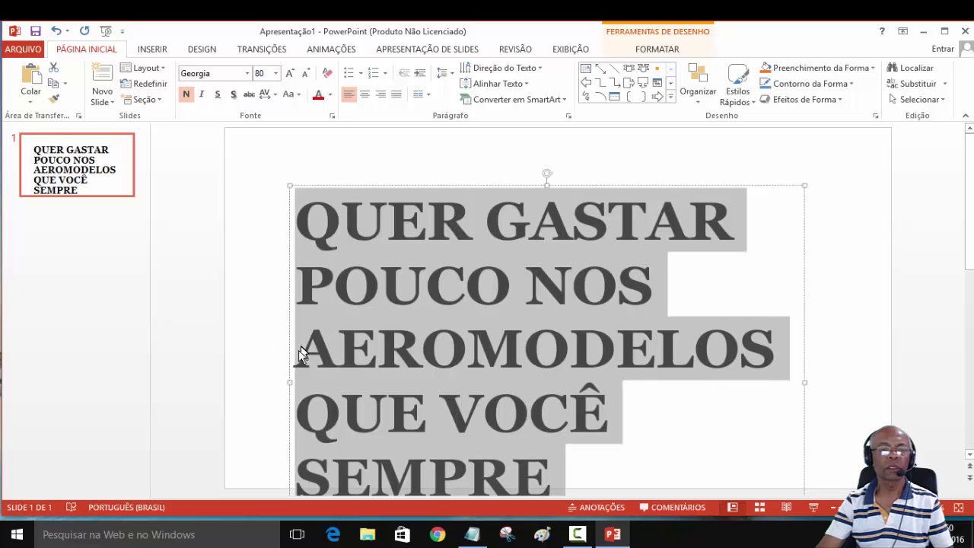
Stretch the text box to both slide edges, raise it, centre the text, and extend it downward.
{"action": "left_click_drag", "start_coordinate": [289, 382], "coordinate": [227, 381]}
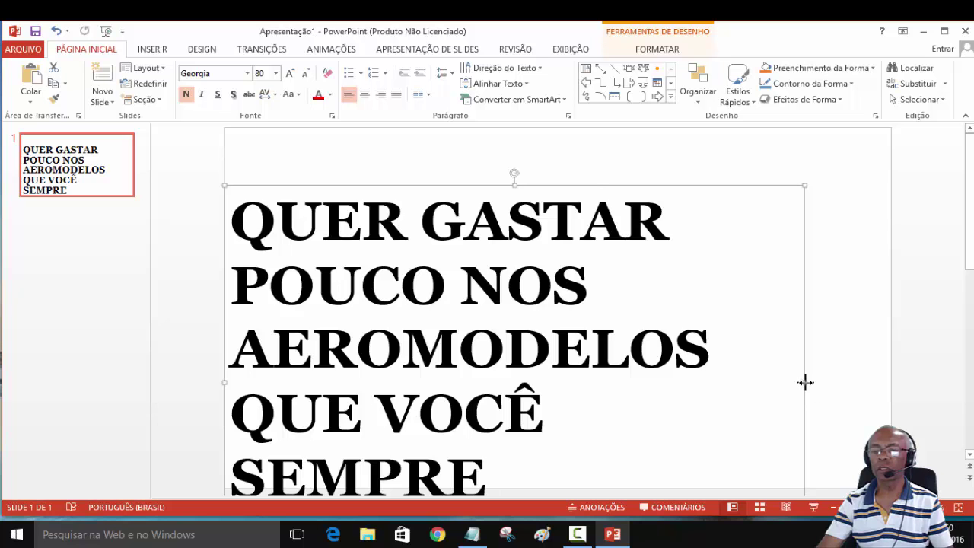
{"action": "left_click_drag", "start_coordinate": [805, 382], "coordinate": [888, 385]}
{"action": "left_click_drag", "start_coordinate": [517, 184], "coordinate": [521, 141]}
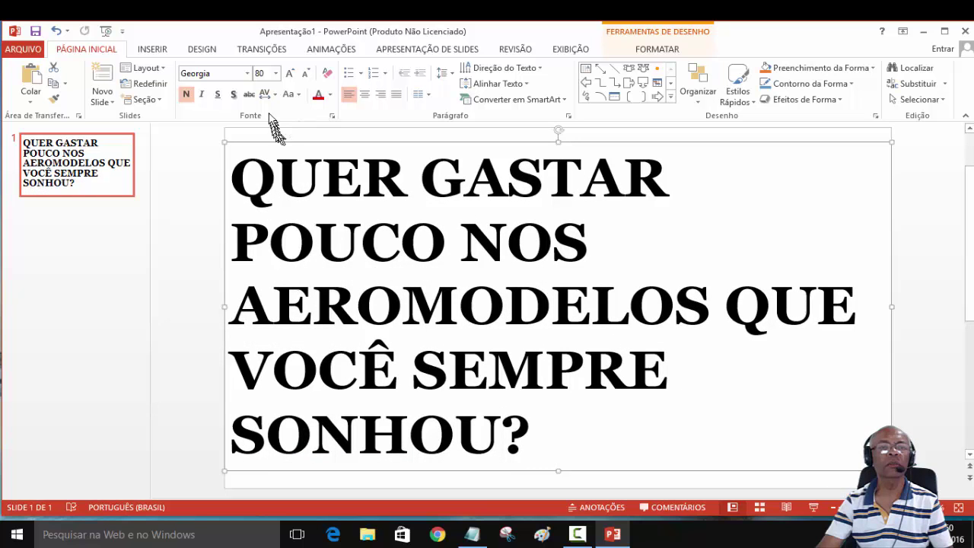
{"action": "left_click", "coordinate": [366, 94]}
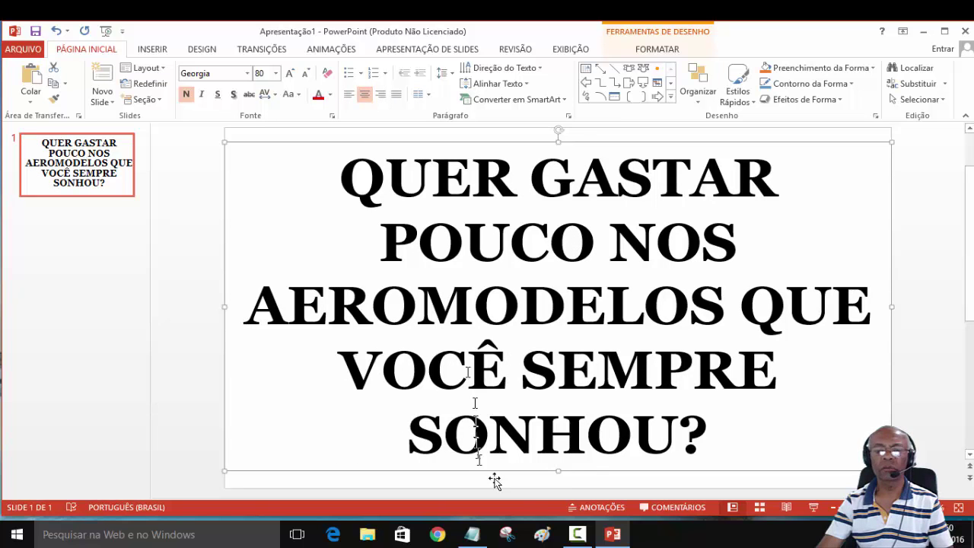
{"action": "left_click_drag", "start_coordinate": [558, 472], "coordinate": [557, 479]}
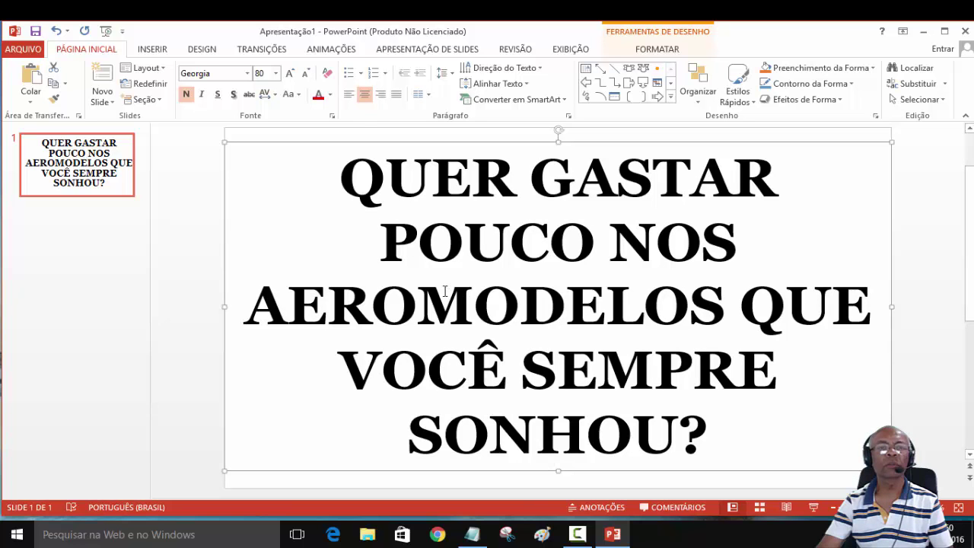
{"action": "left_click", "coordinate": [275, 74]}
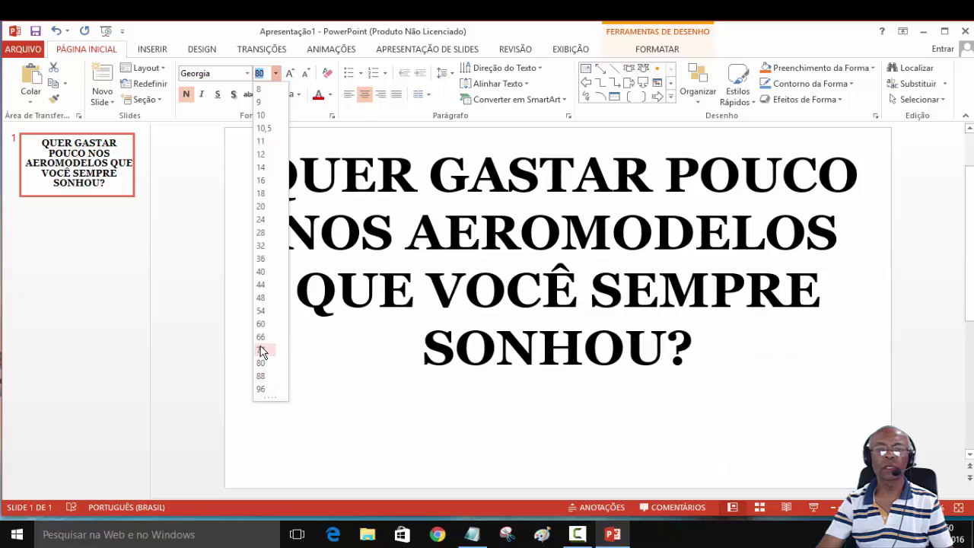
Set the headline to 72 pt, move its box lower, and select all the text through the question mark.
{"action": "left_click", "coordinate": [261, 350]}
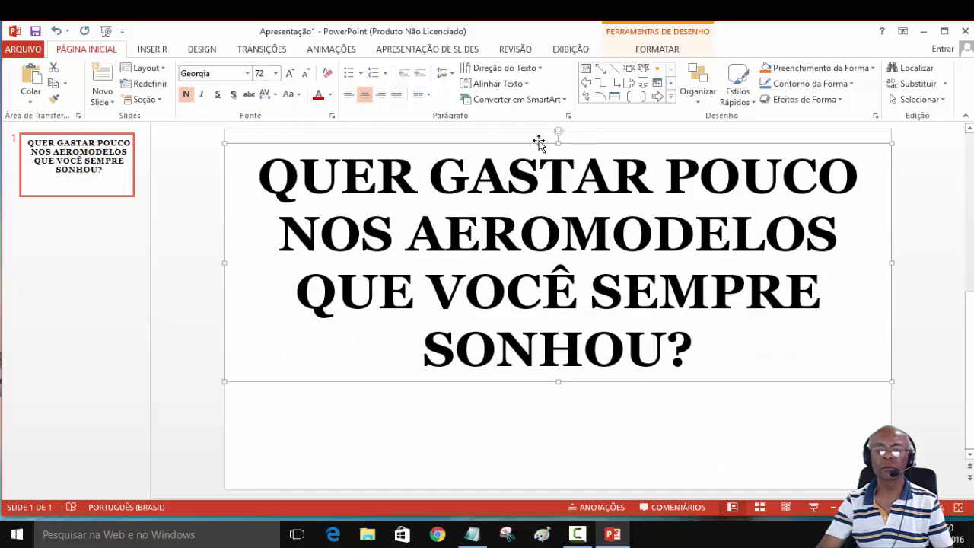
{"action": "left_click_drag", "start_coordinate": [538, 144], "coordinate": [544, 182]}
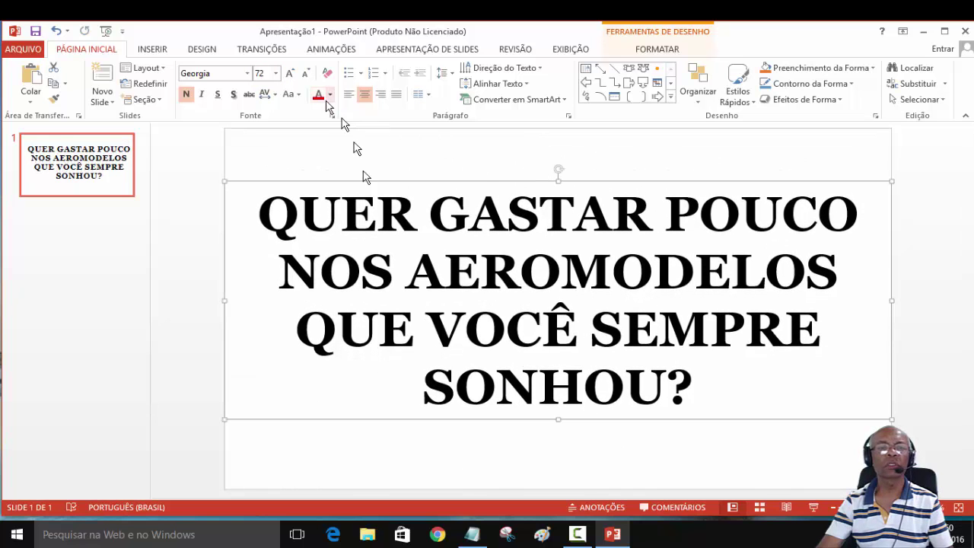
{"action": "left_click_drag", "start_coordinate": [260, 209], "coordinate": [572, 371]}
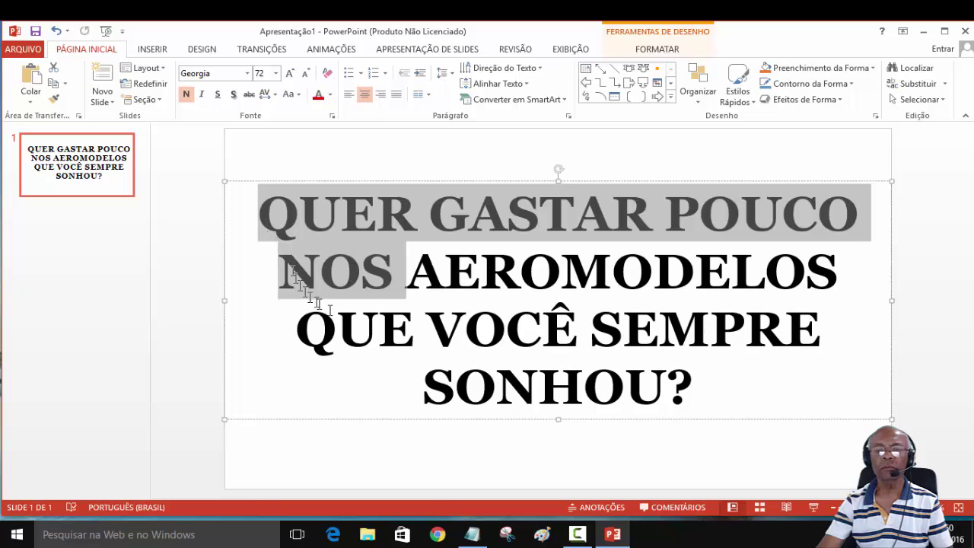
{"action": "left_click_drag", "start_coordinate": [679, 388], "coordinate": [694, 389]}
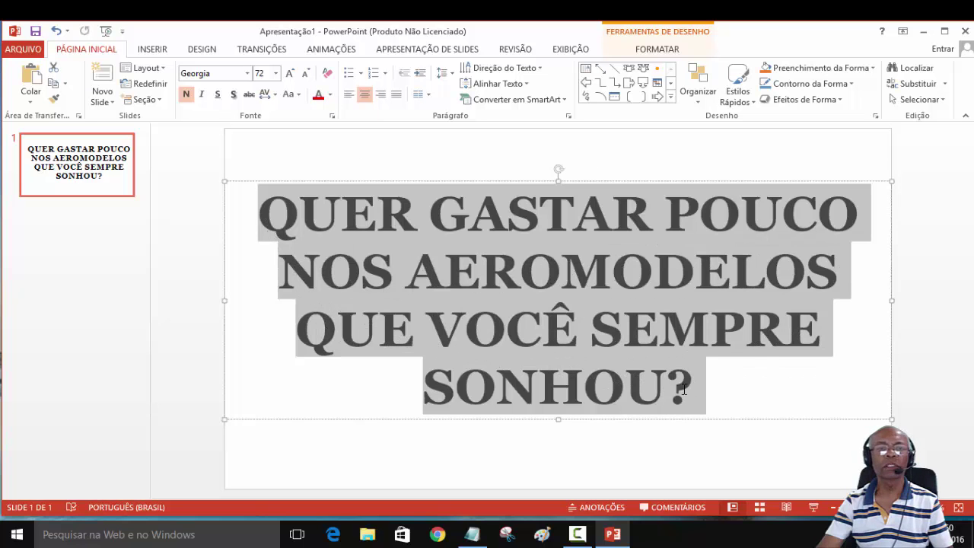
{"action": "left_click", "coordinate": [331, 97]}
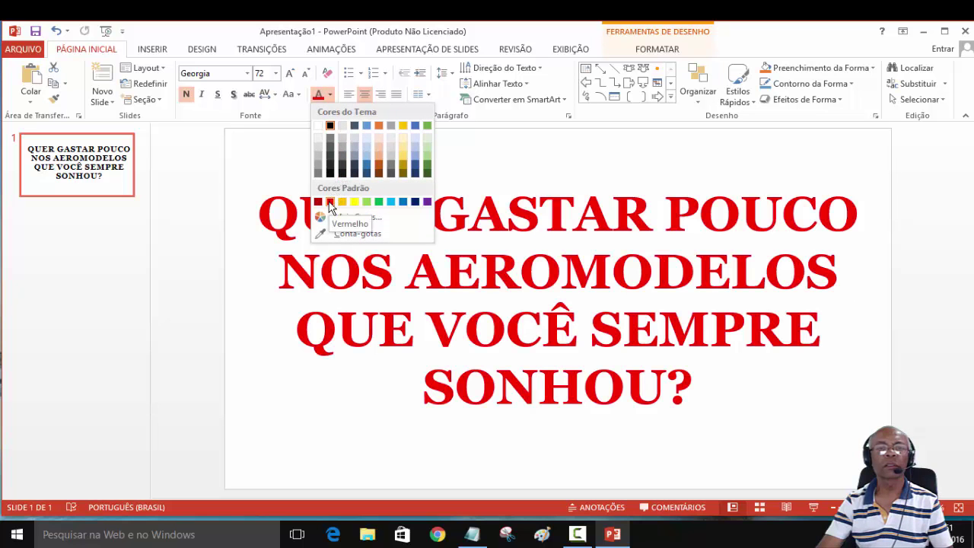
Colour the whole headline Vermelho (red) and bring up the Formatar drawing tools.
{"action": "left_click", "coordinate": [329, 202]}
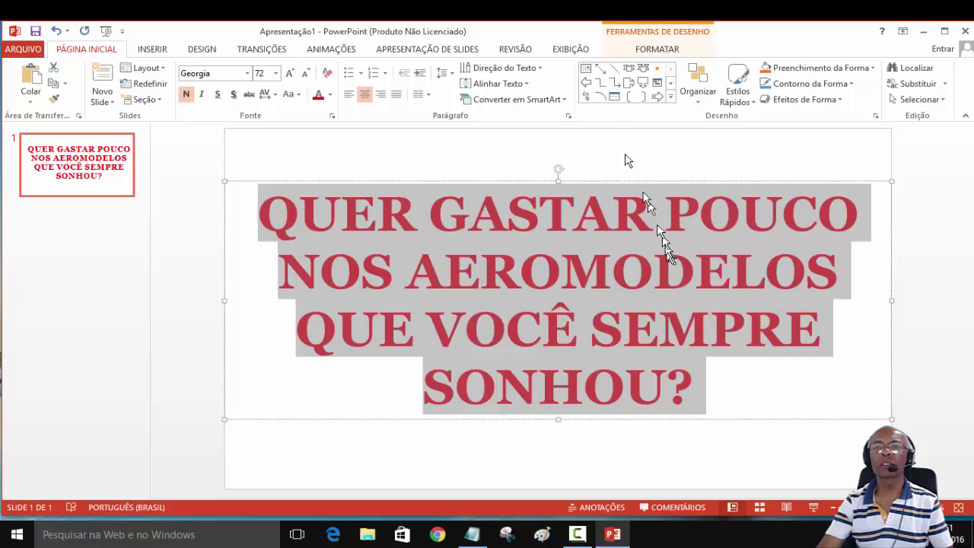
{"action": "left_click", "coordinate": [658, 50]}
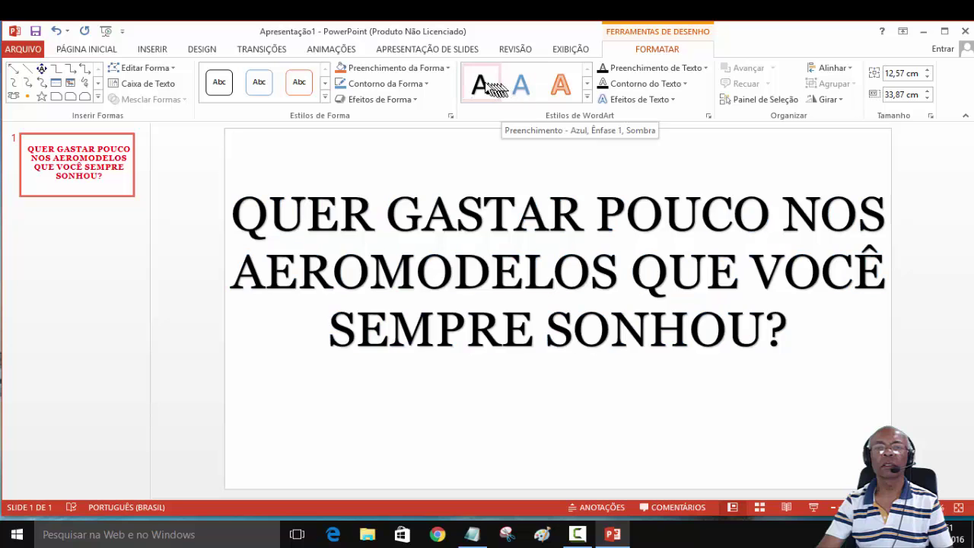
Apply the WordArt style 'Preenchimento - Branco, Contorno - Ênfase 2, Sombra Rígida - Ênfase 2' to the headline.
{"action": "left_click", "coordinate": [587, 97]}
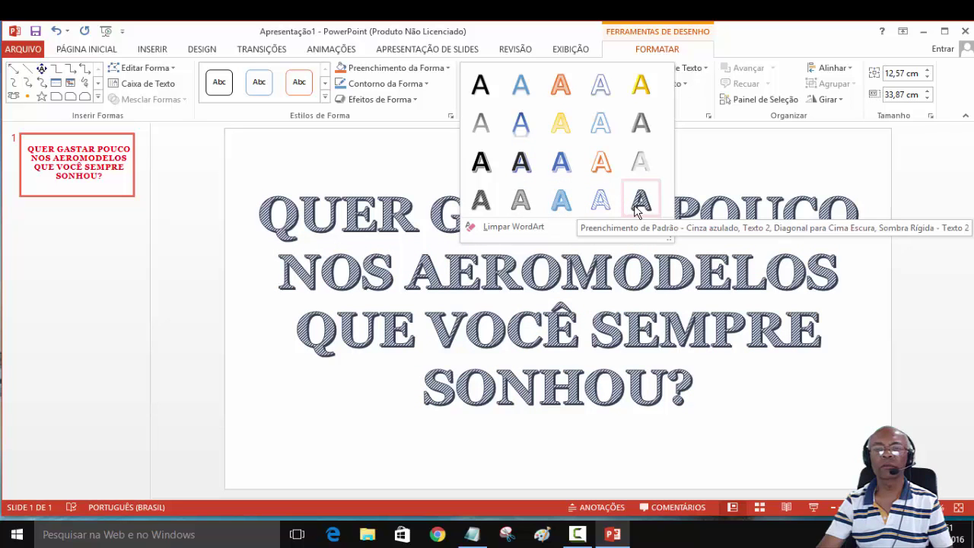
{"action": "left_click", "coordinate": [601, 162]}
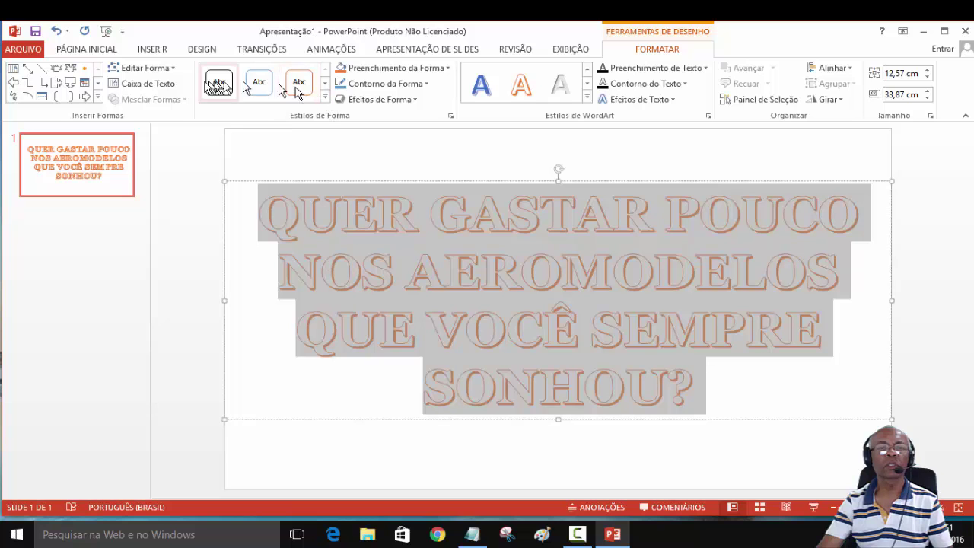
Give the text box an orange Ênfase 2 shape style, then click back into the title text.
{"action": "left_click", "coordinate": [325, 100]}
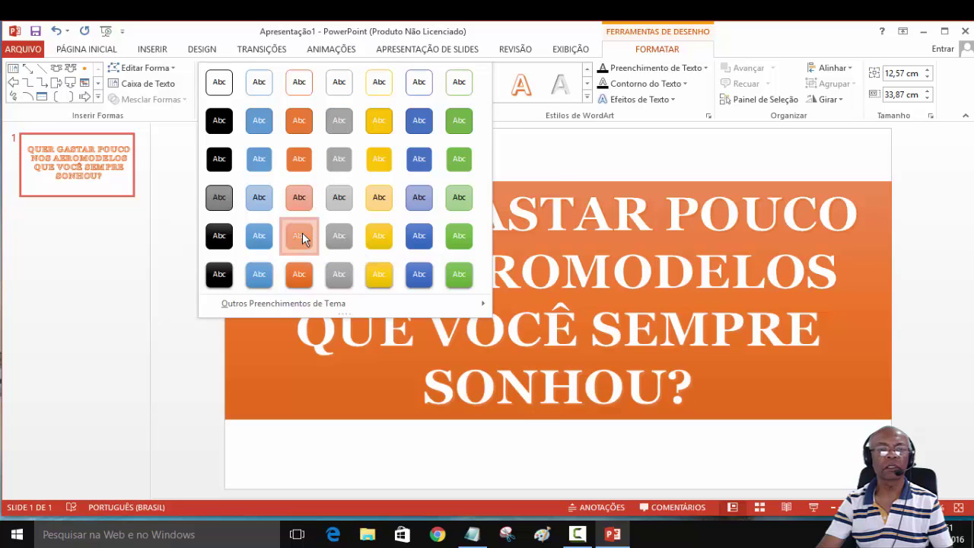
{"action": "left_click", "coordinate": [301, 237]}
{"action": "left_click", "coordinate": [166, 264]}
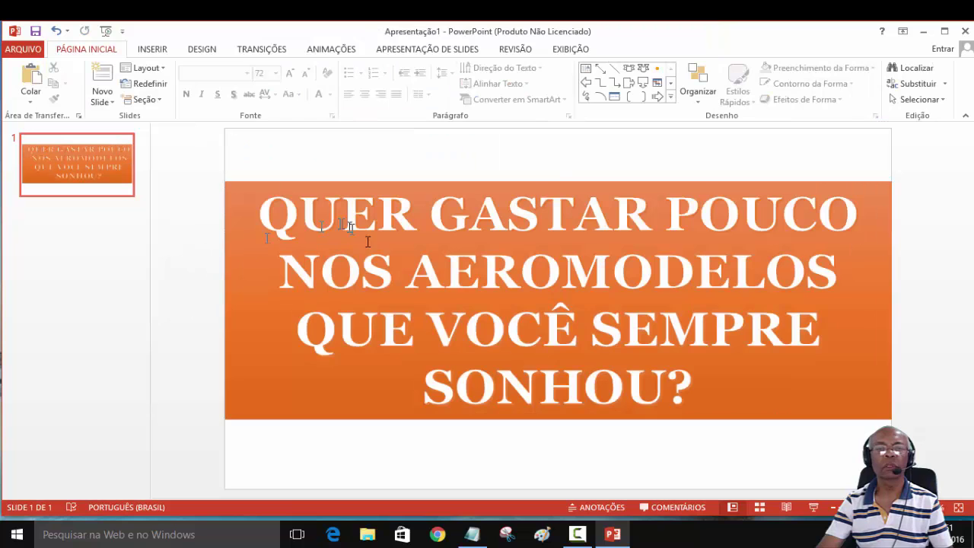
{"action": "left_click", "coordinate": [391, 259]}
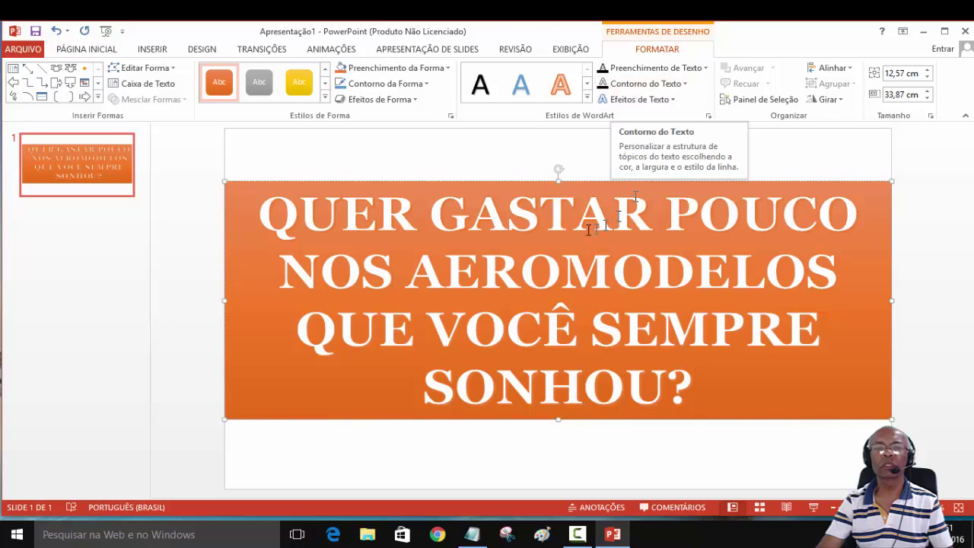
Select the entire title text from 'QUER' through the final question mark.
{"action": "left_click", "coordinate": [685, 84]}
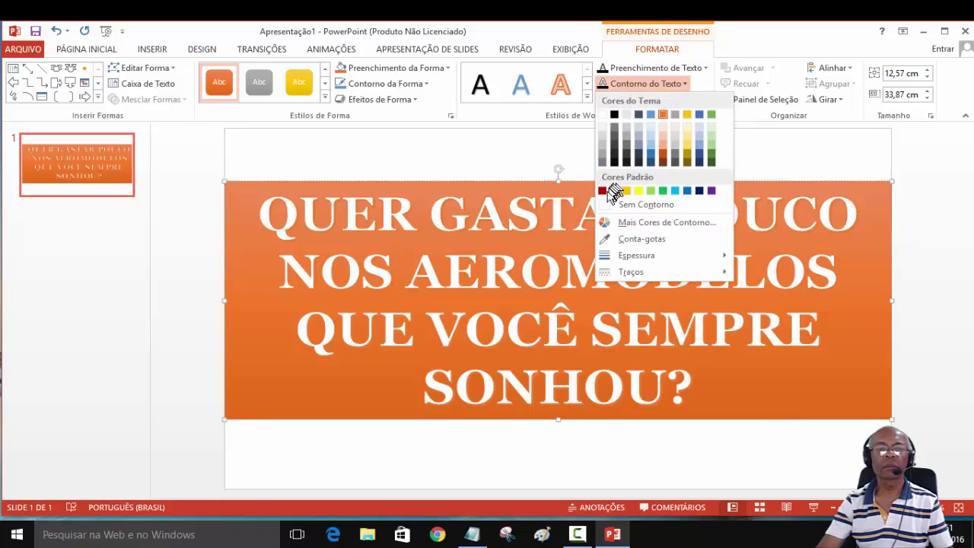
{"action": "left_click", "coordinate": [291, 248]}
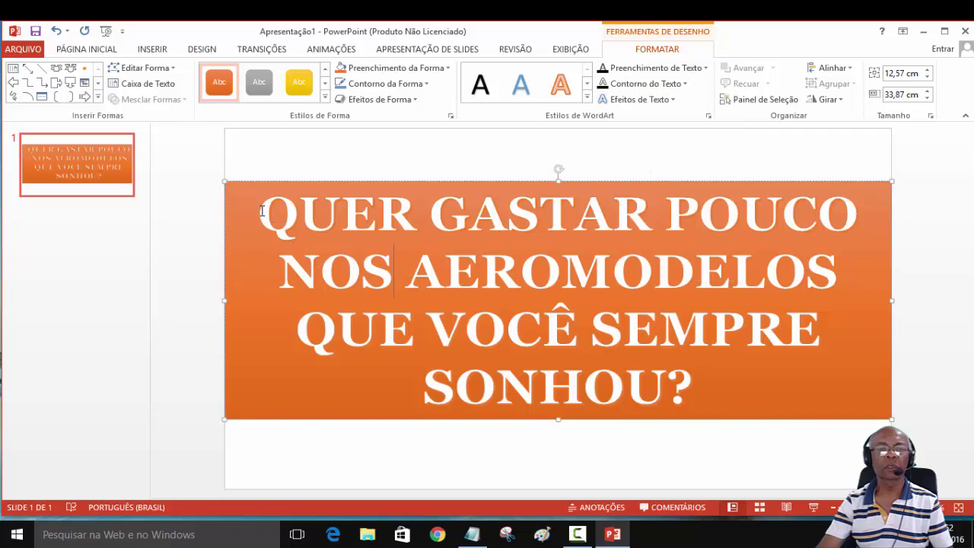
{"action": "mouse_move", "coordinate": [261, 211]}
{"action": "left_mouse_down"}
{"action": "mouse_move", "coordinate": [395, 271]}
{"action": "mouse_move", "coordinate": [533, 362]}
{"action": "left_mouse_up"}
{"action": "left_click_drag", "start_coordinate": [659, 380], "coordinate": [683, 381]}
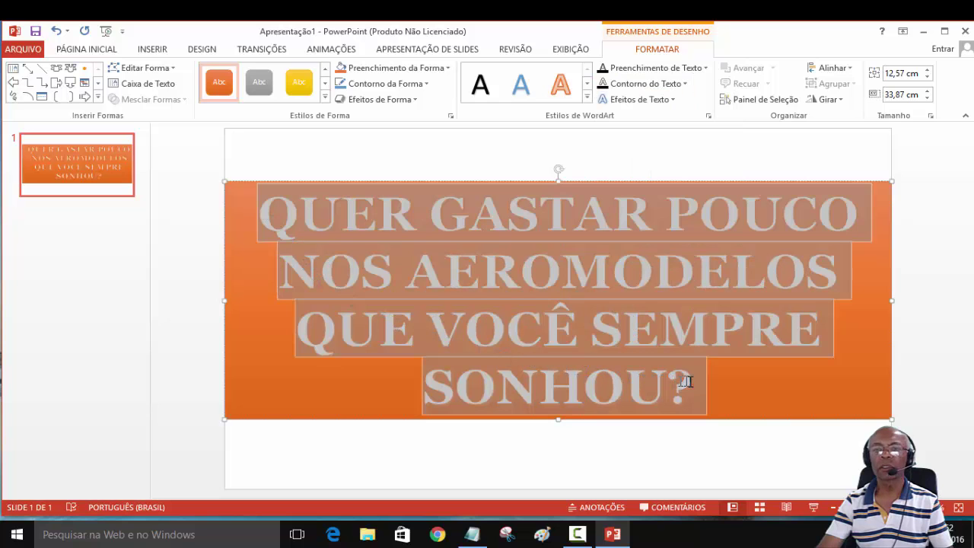
Give the selected title letters a red outline and a dark red fill.
{"action": "left_click", "coordinate": [685, 84]}
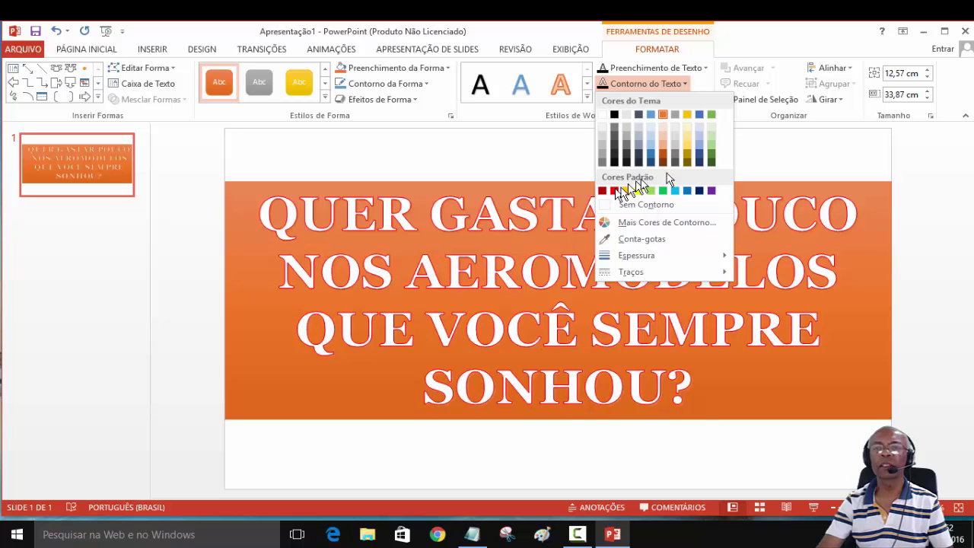
{"action": "left_click", "coordinate": [706, 68]}
{"action": "left_click", "coordinate": [705, 68]}
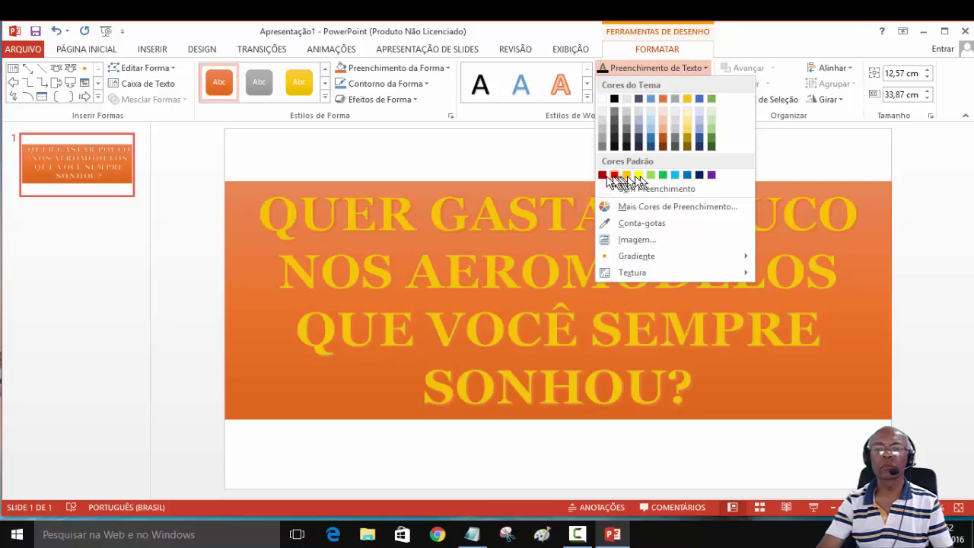
{"action": "left_click", "coordinate": [603, 176]}
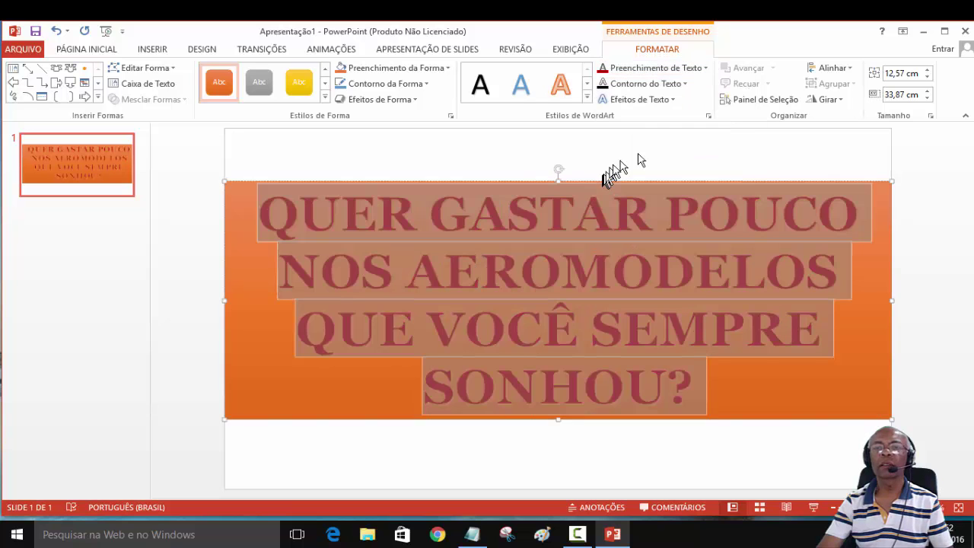
{"action": "left_click", "coordinate": [675, 102]}
{"action": "mouse_move", "coordinate": [643, 153]}
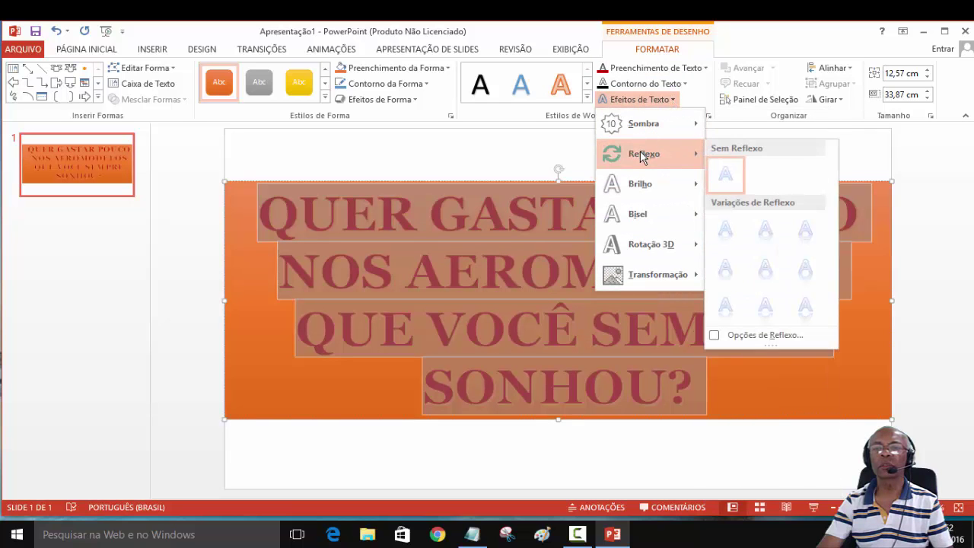
{"action": "mouse_move", "coordinate": [644, 124]}
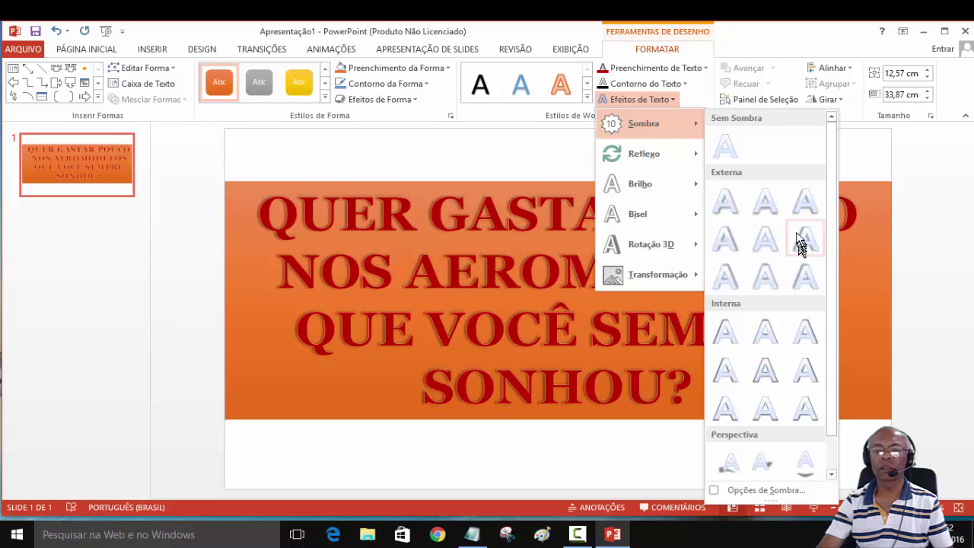
{"action": "left_click", "coordinate": [548, 164]}
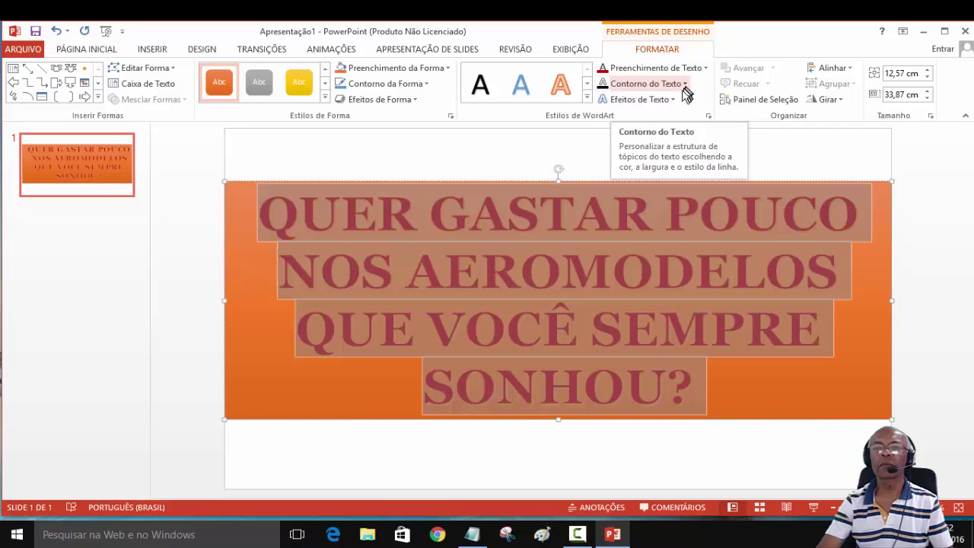
{"action": "left_click", "coordinate": [673, 100]}
{"action": "mouse_move", "coordinate": [640, 184]}
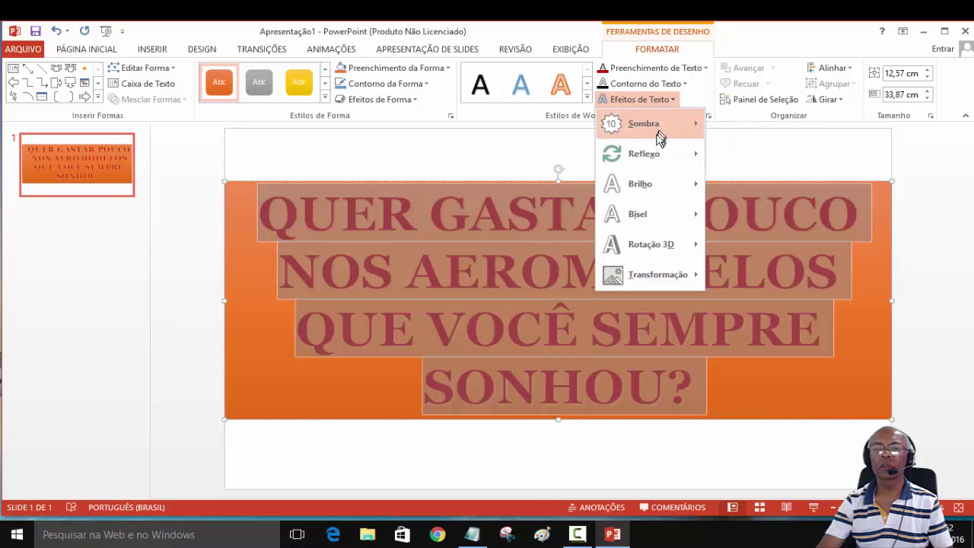
{"action": "mouse_move", "coordinate": [653, 274]}
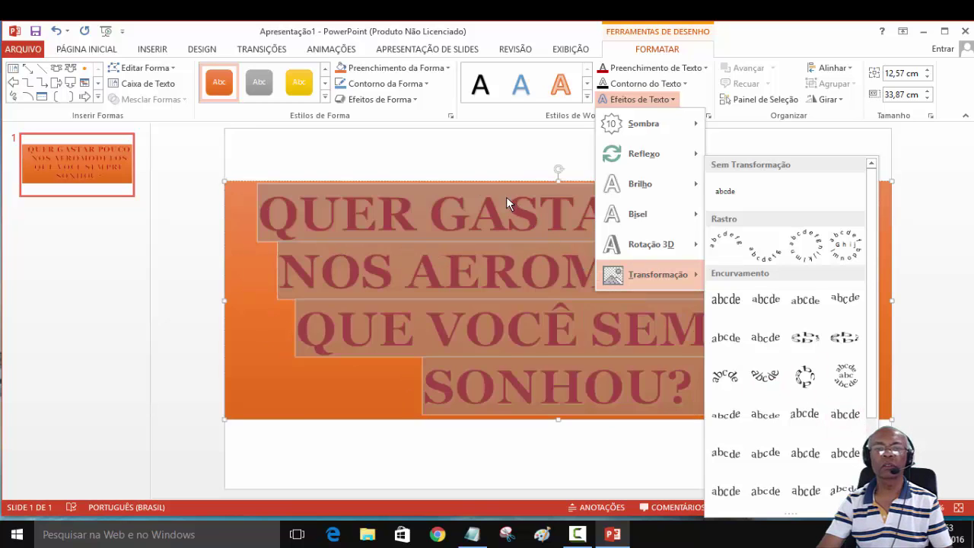
{"action": "key", "text": "Escape"}
{"action": "key", "text": "Escape"}
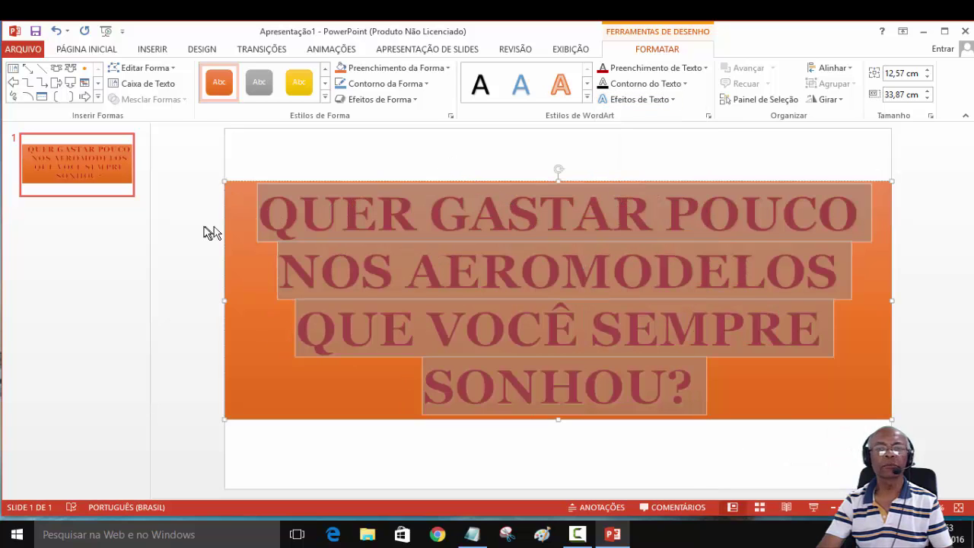
{"action": "left_click", "coordinate": [204, 227]}
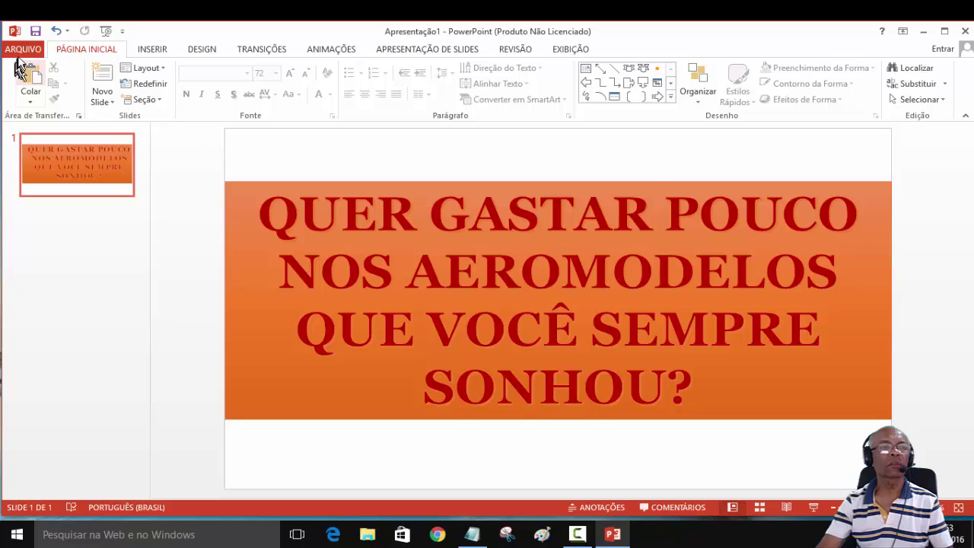
In Save As at the Desktop (Área de Trabalho), set the type to 'Apresentação de Slides do PowerPoint'.
{"action": "left_click", "coordinate": [24, 49]}
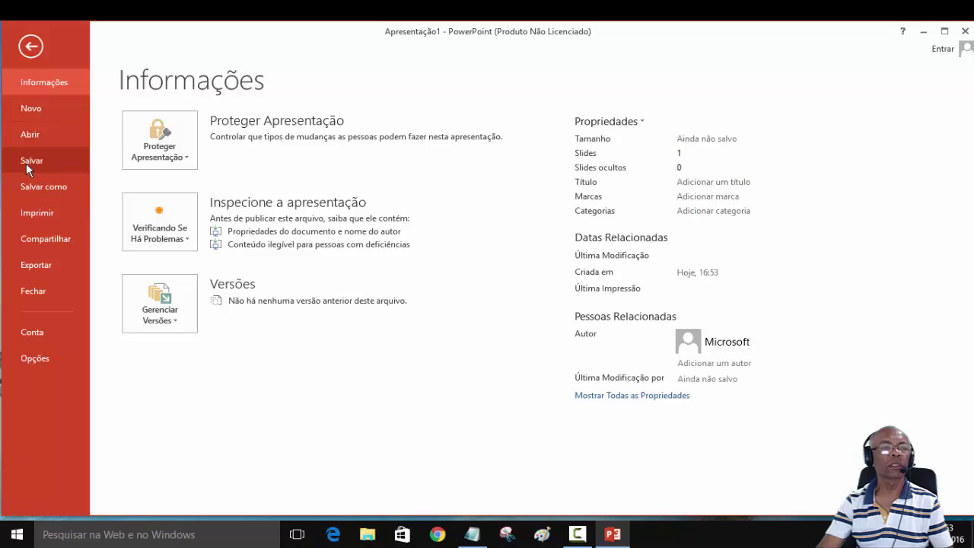
{"action": "left_click", "coordinate": [35, 187]}
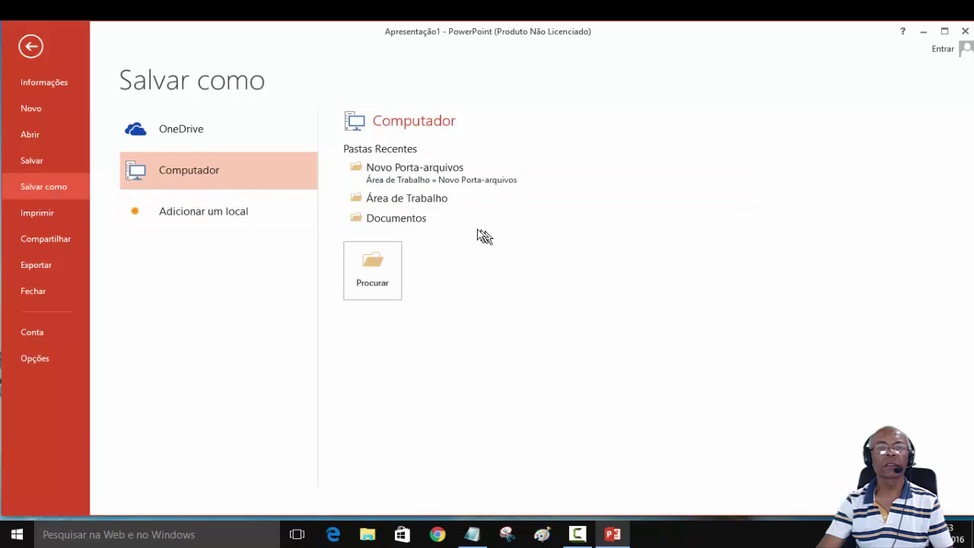
{"action": "left_click", "coordinate": [402, 200]}
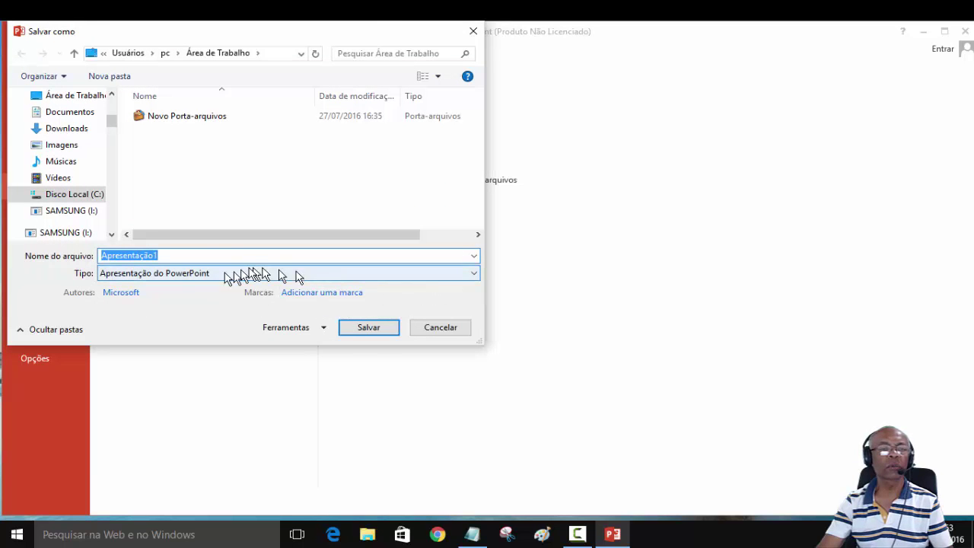
{"action": "key", "text": "Tab"}
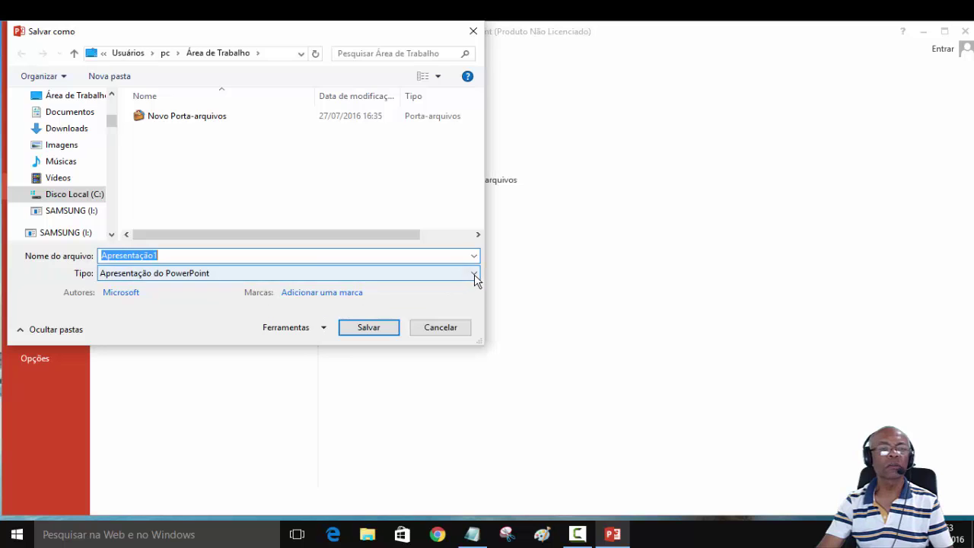
{"action": "key", "text": "e"}
{"action": "left_click", "coordinate": [474, 273]}
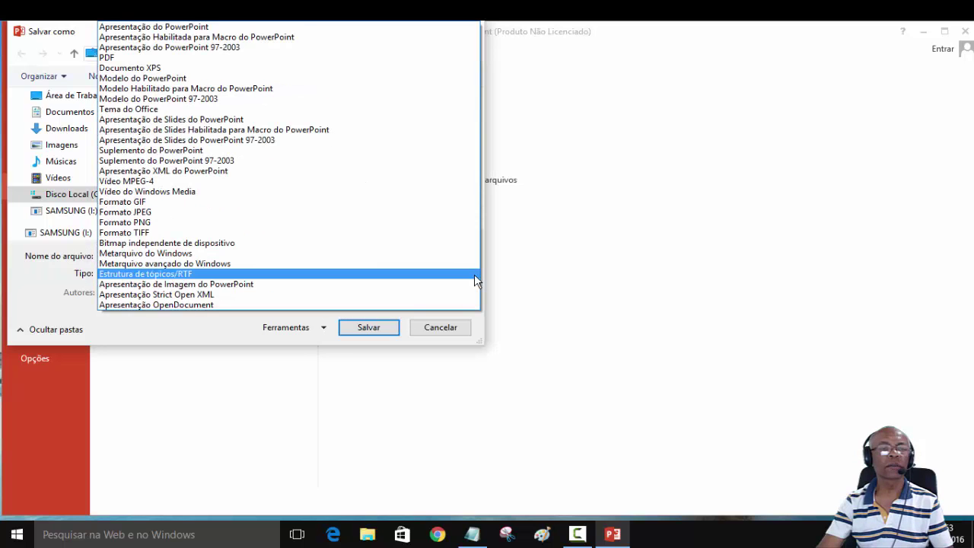
{"action": "left_click", "coordinate": [474, 275]}
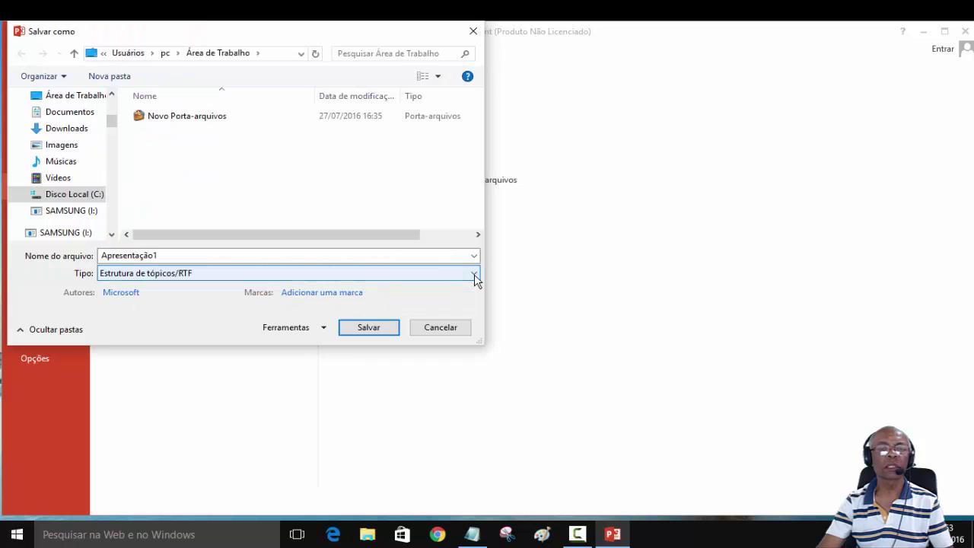
{"action": "left_click", "coordinate": [475, 275]}
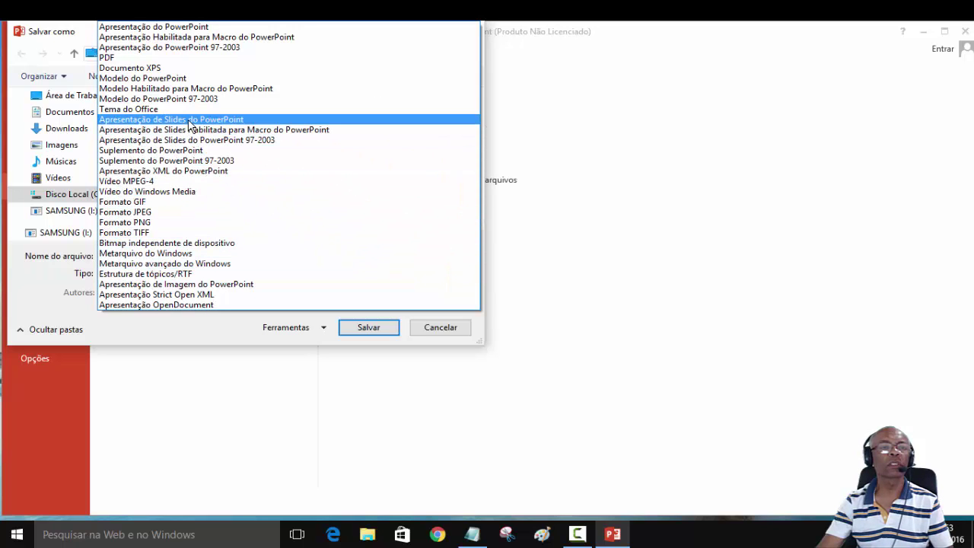
{"action": "left_click", "coordinate": [189, 124]}
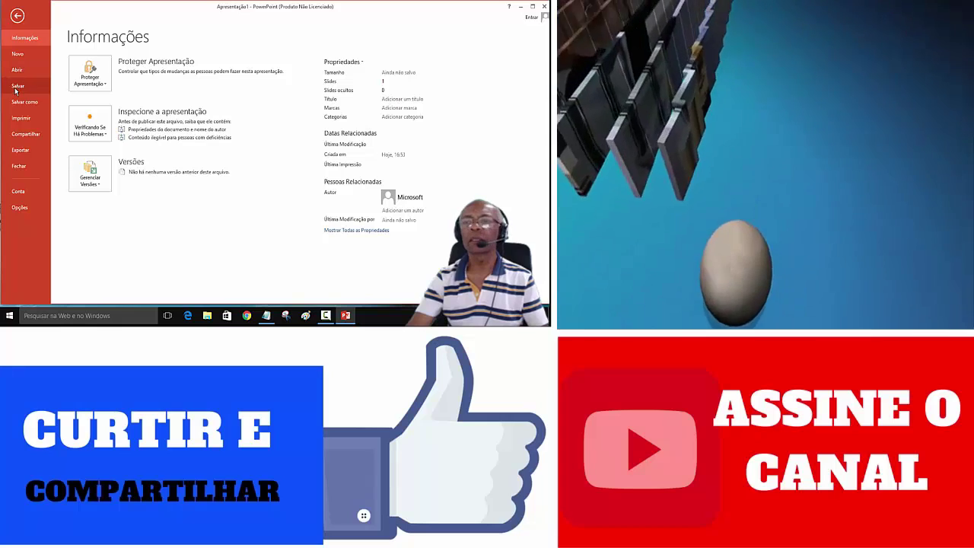
Save Apresentação1 to the Desktop as 'Apresentação de Slides do PowerPoint', then minimize PowerPoint.
{"action": "left_click", "coordinate": [20, 104]}
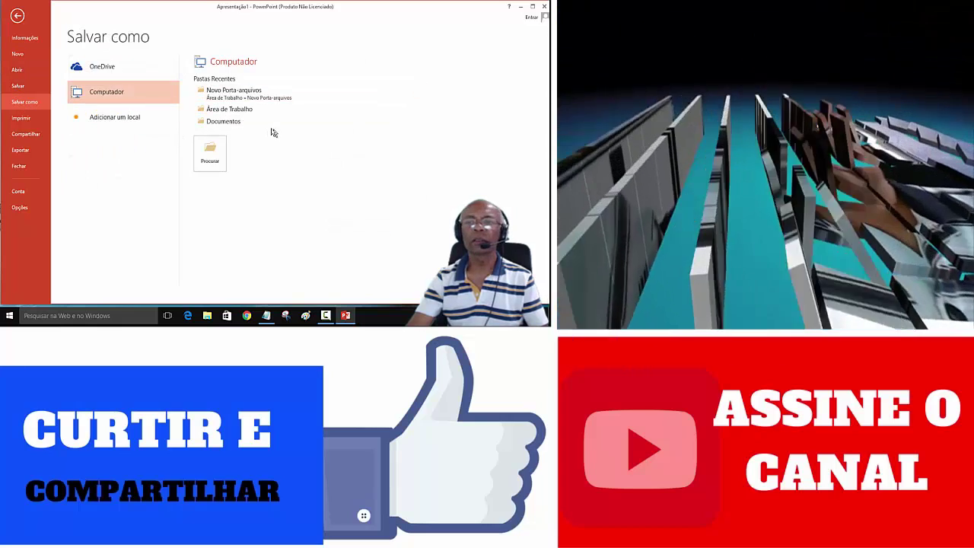
{"action": "left_click", "coordinate": [226, 111]}
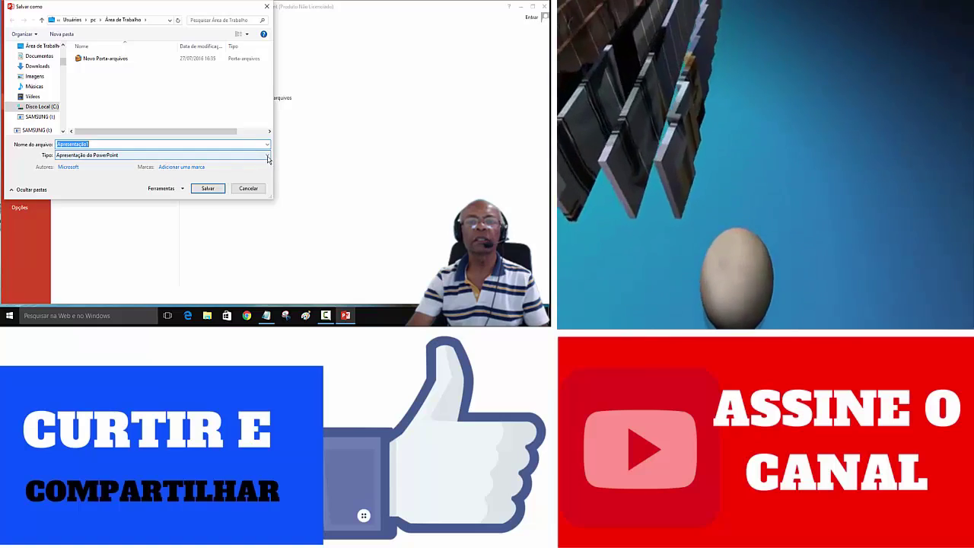
{"action": "scroll", "coordinate": [268, 158], "scroll_direction": "down", "scroll_amount": 20}
{"action": "left_click", "coordinate": [268, 156]}
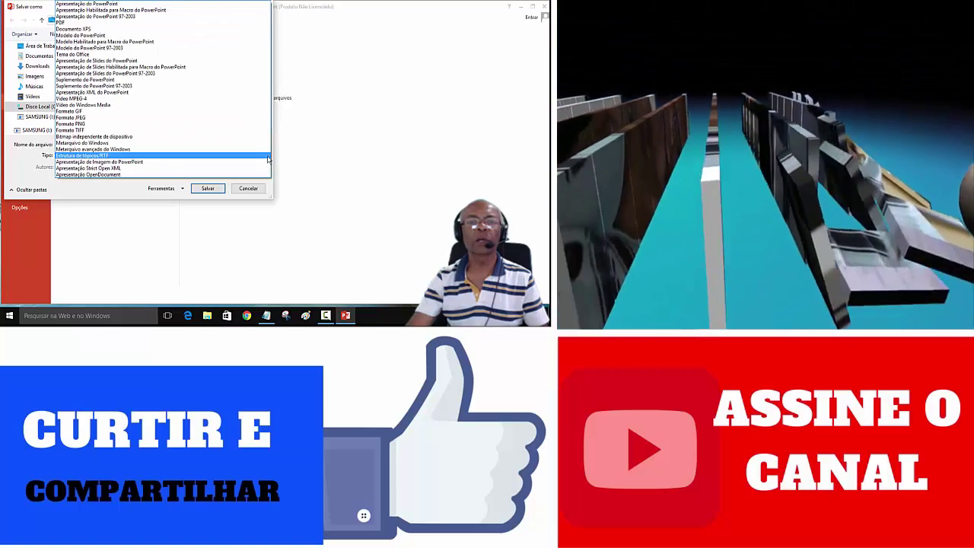
{"action": "left_click", "coordinate": [268, 157]}
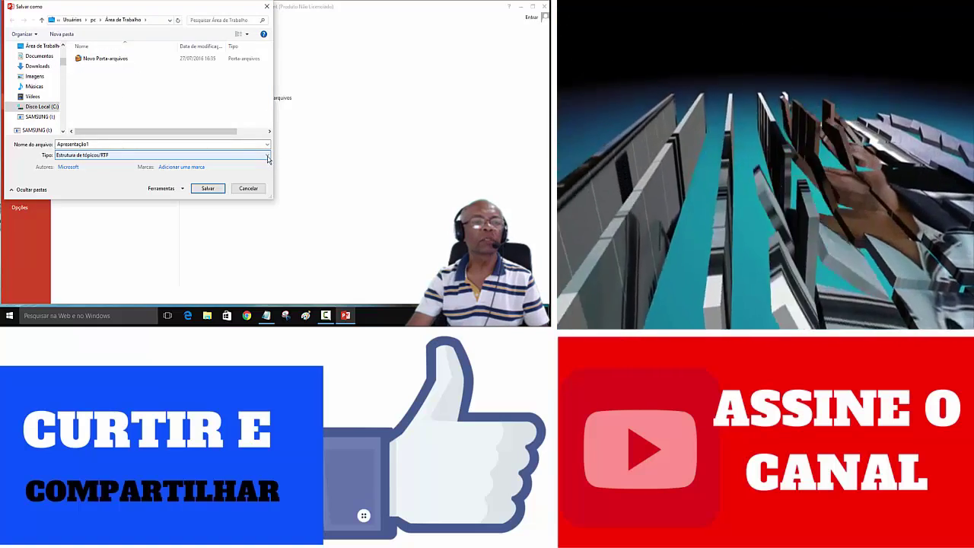
{"action": "left_click", "coordinate": [268, 157]}
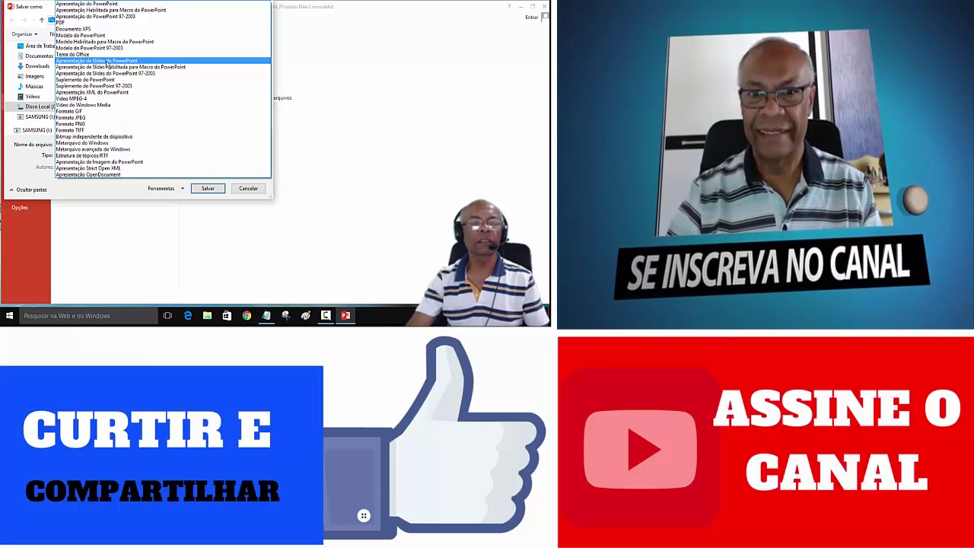
{"action": "left_click", "coordinate": [106, 61]}
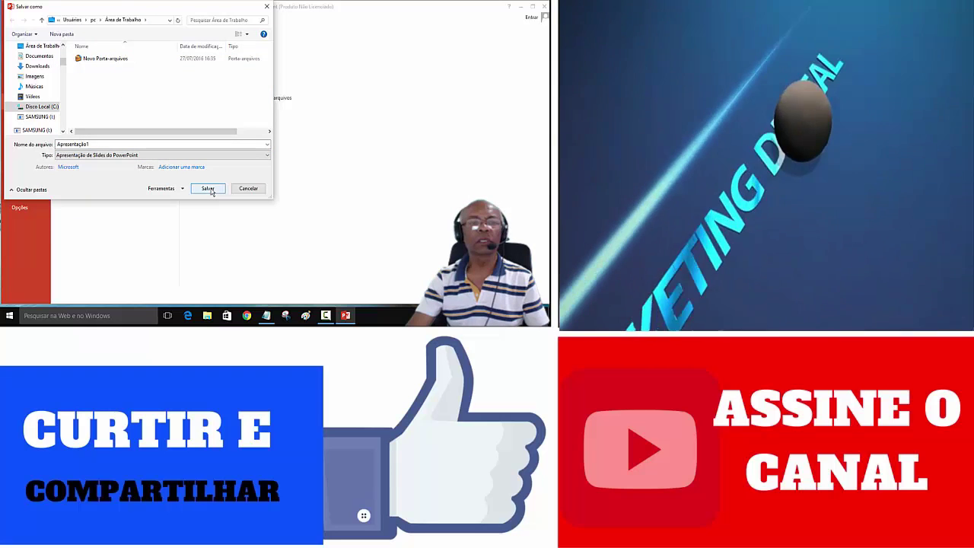
{"action": "left_click", "coordinate": [211, 190]}
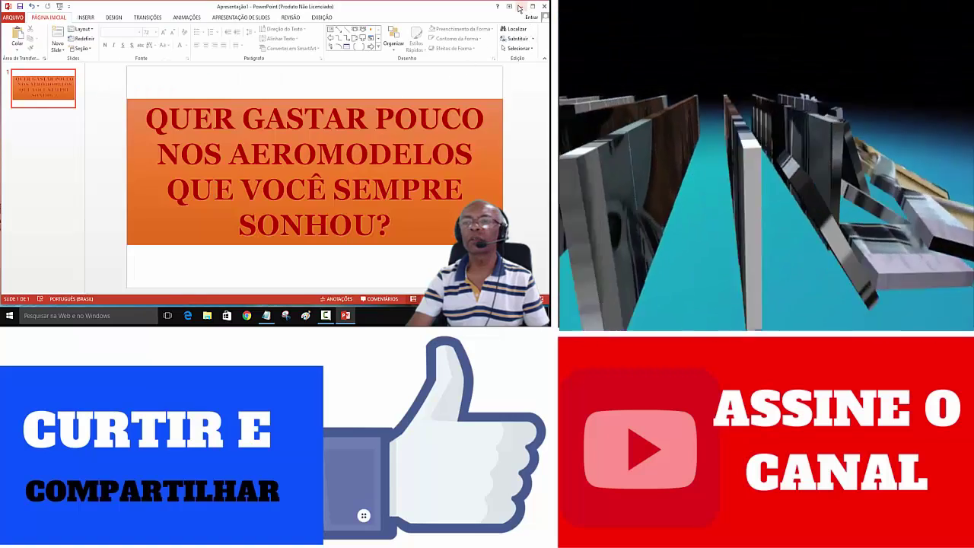
{"action": "left_click", "coordinate": [521, 9]}
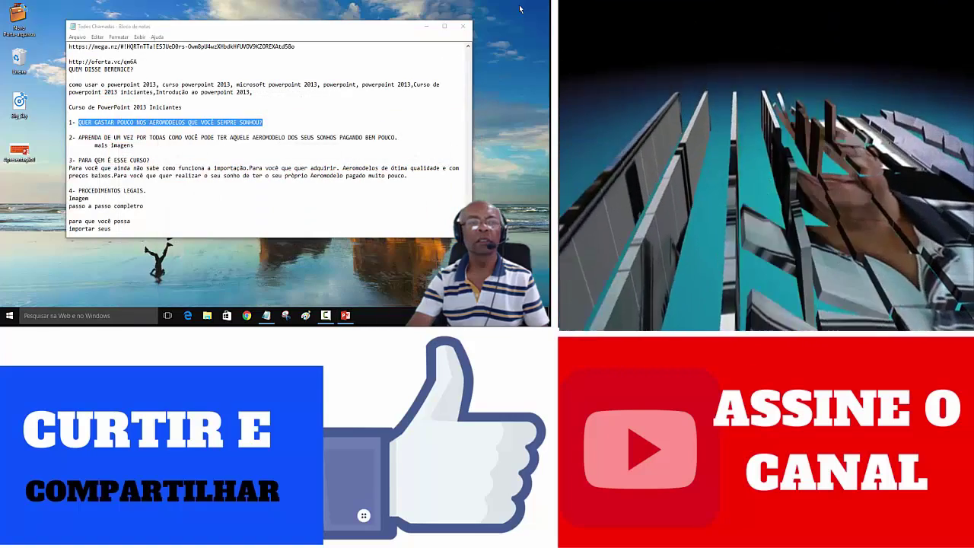
Close Notepad, run the saved slide show from its desktop icon, exit it, and relaunch PowerPoint.
{"action": "left_click", "coordinate": [466, 27]}
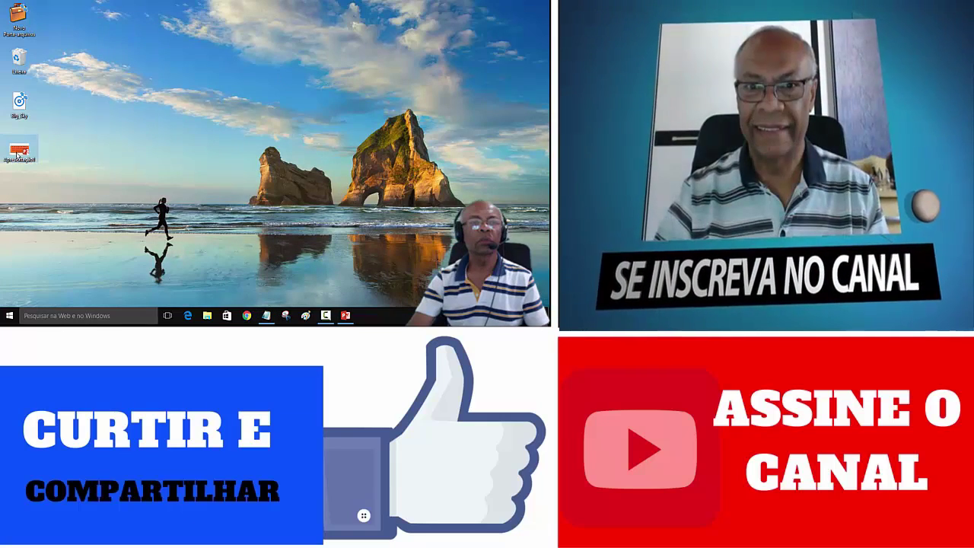
{"action": "double_click", "coordinate": [18, 155]}
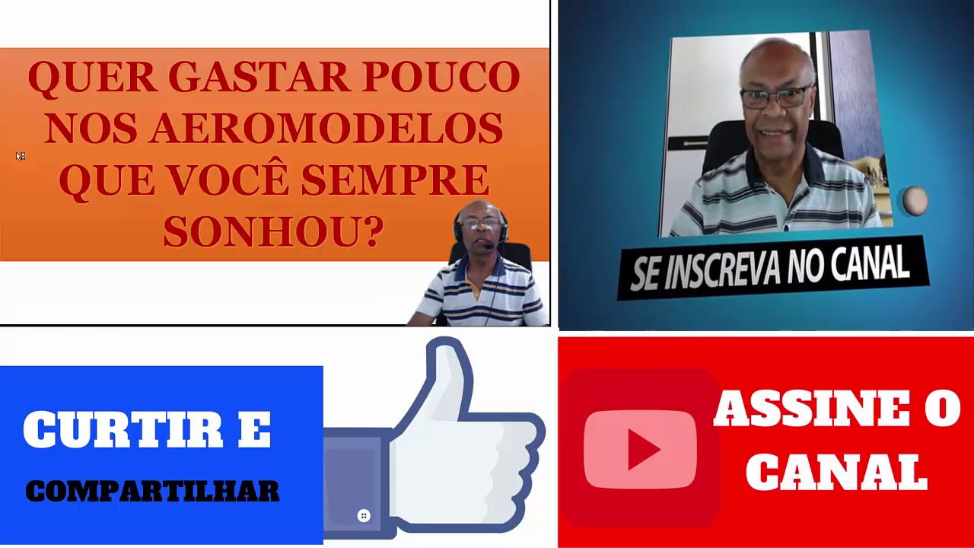
{"action": "key", "text": "Escape"}
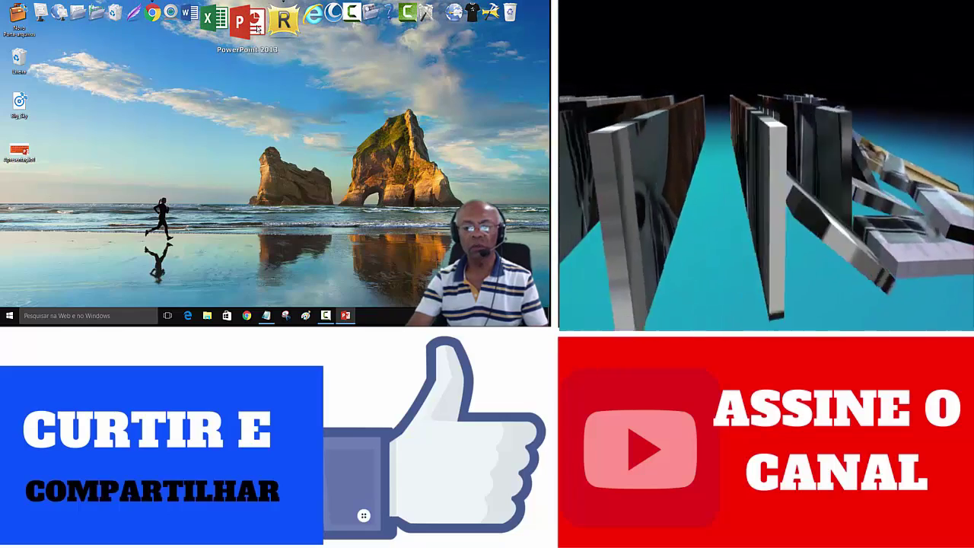
{"action": "left_click", "coordinate": [257, 28]}
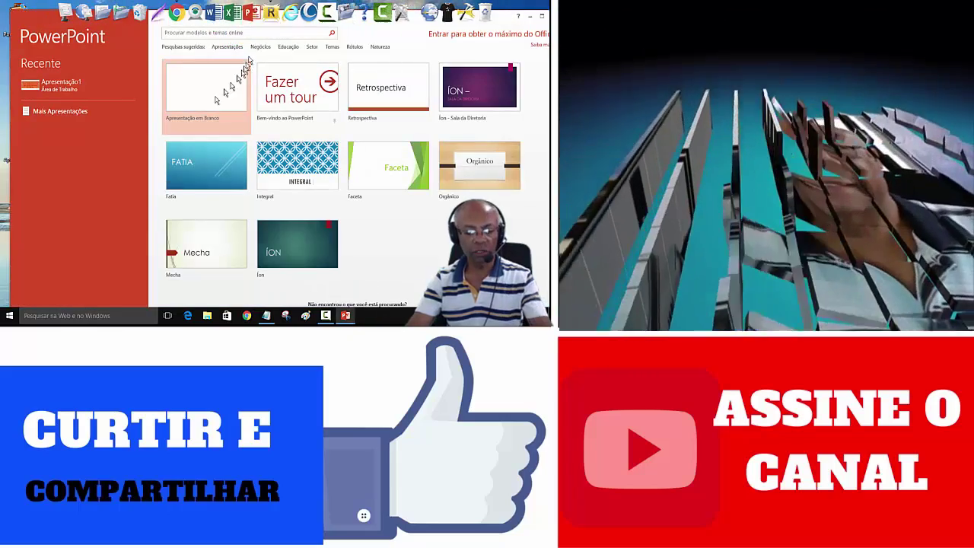